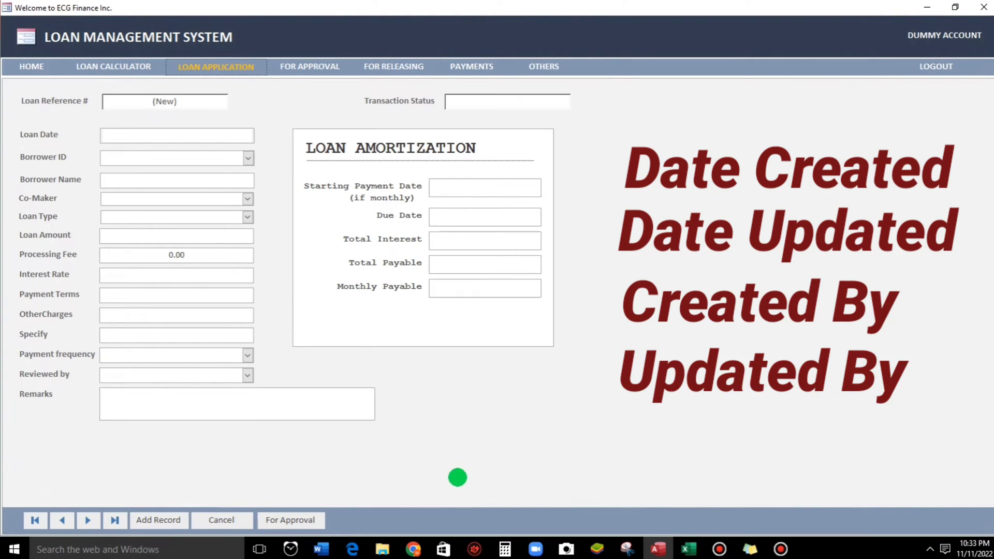
- Close the Loan Application form and open the LoanDetails table in Design View
click(458, 478)
click(984, 7)
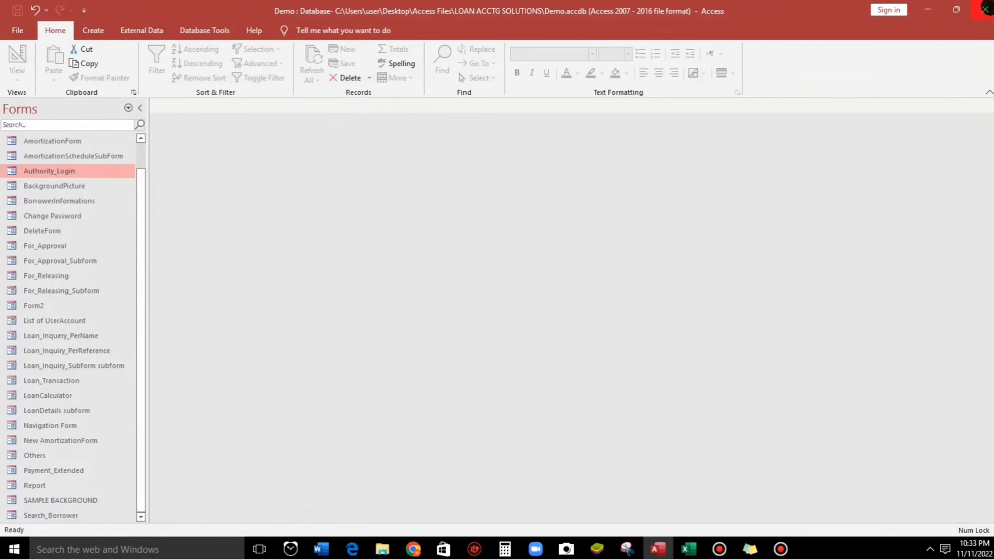
click(129, 107)
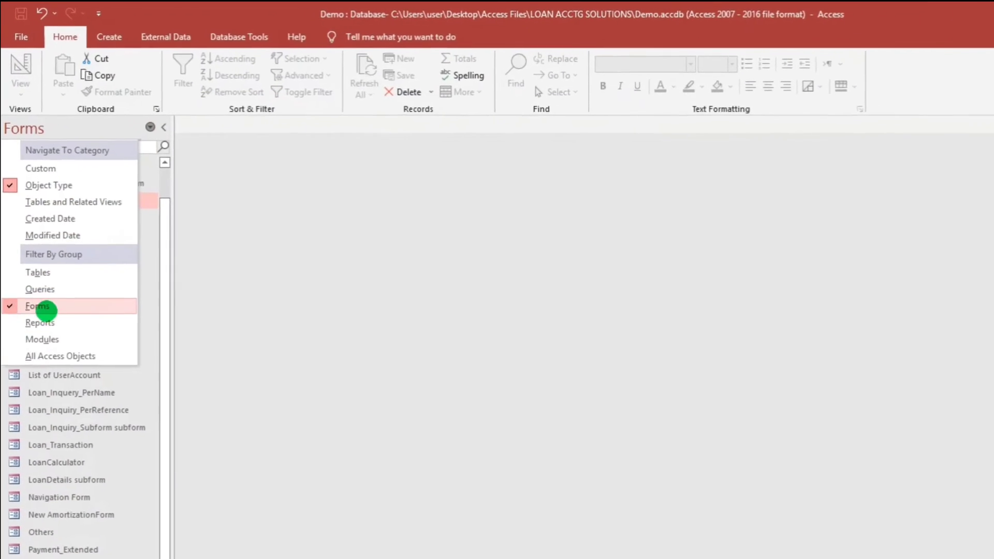
click(54, 327)
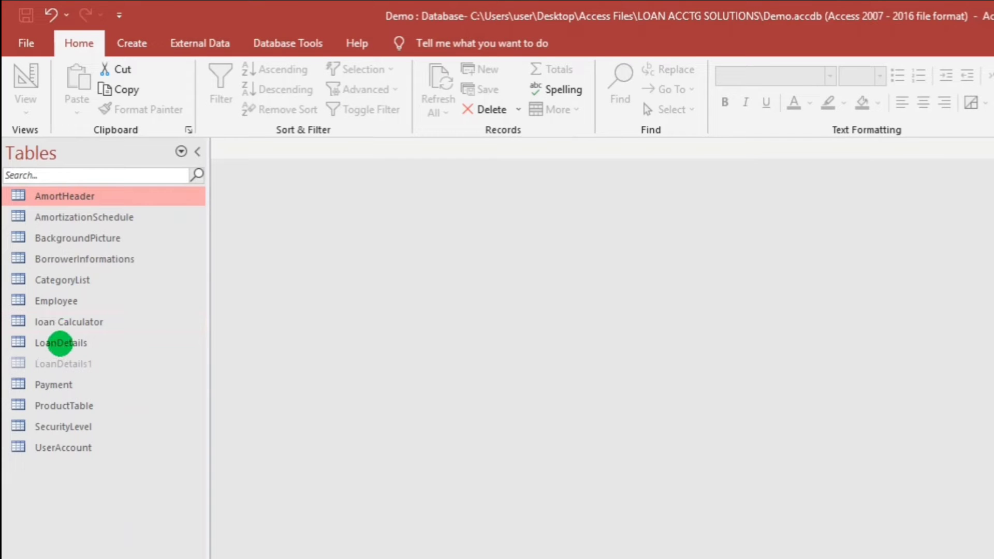
click(60, 343)
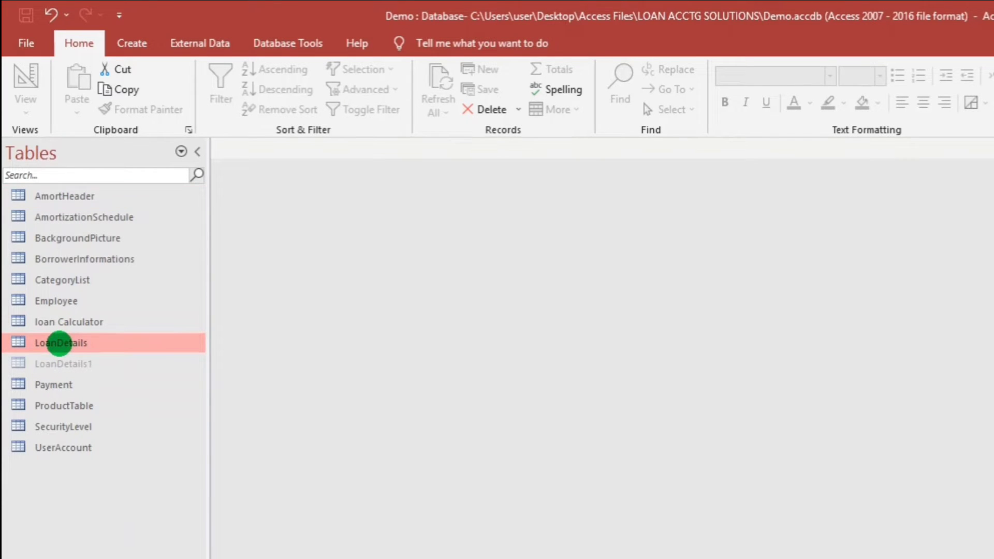
right_click(60, 343)
click(122, 379)
- Add a DateCreated field with the Date/Time data type below OtherChargesNotes in the LoanDetails table
scroll(336, 427, down, 5)
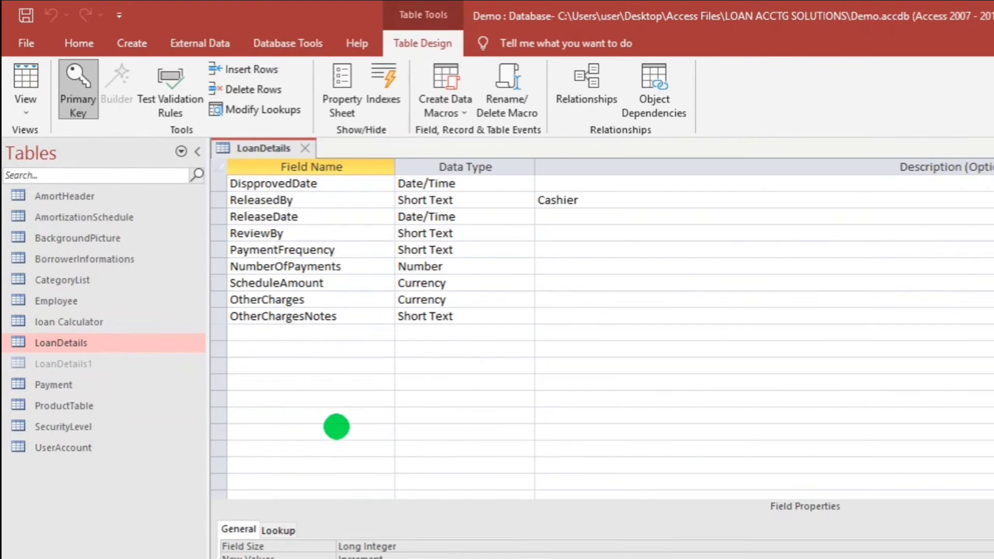
click(264, 336)
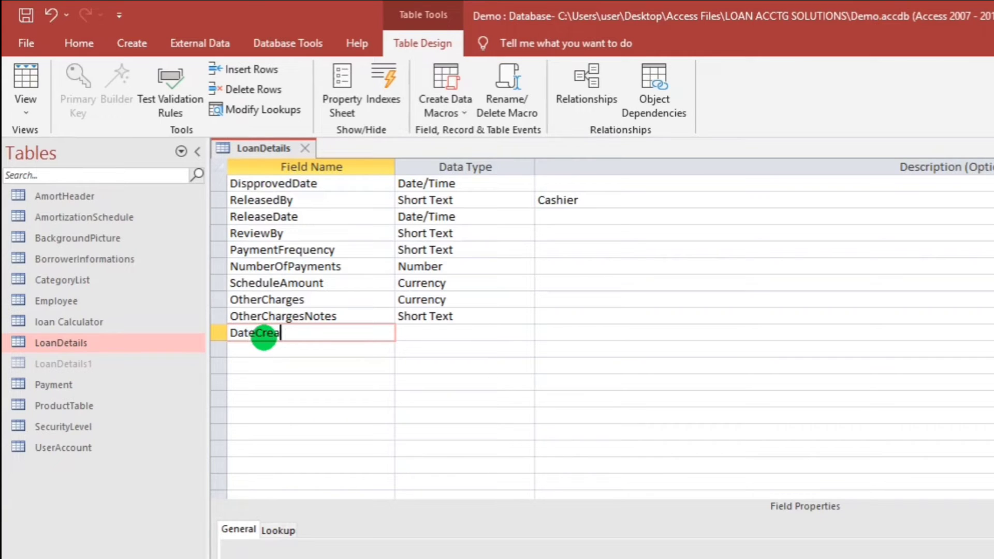
text(DateCreated)
key(Tab)
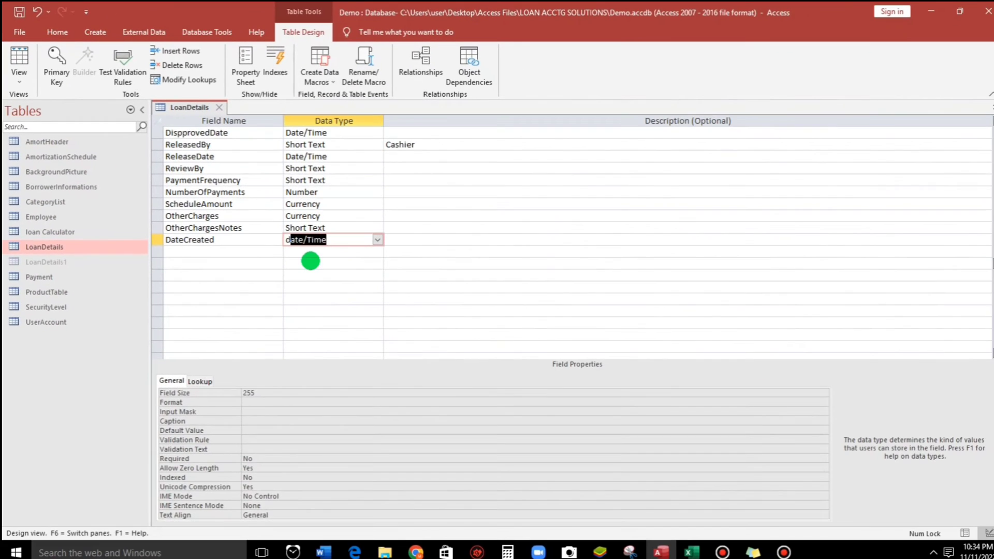
click(433, 365)
click(303, 241)
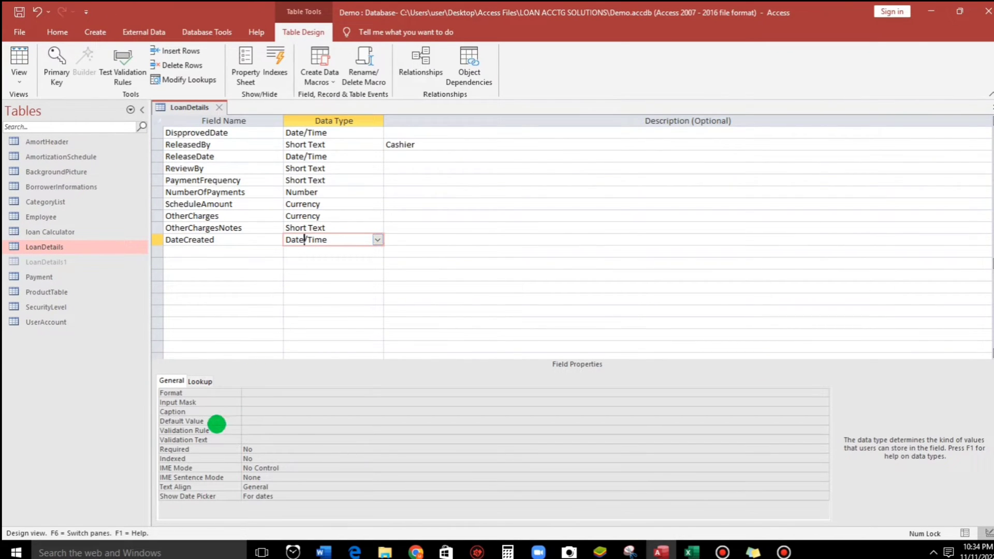
- Set the DateCreated field's default value to Now() and its format to General Date
click(252, 423)
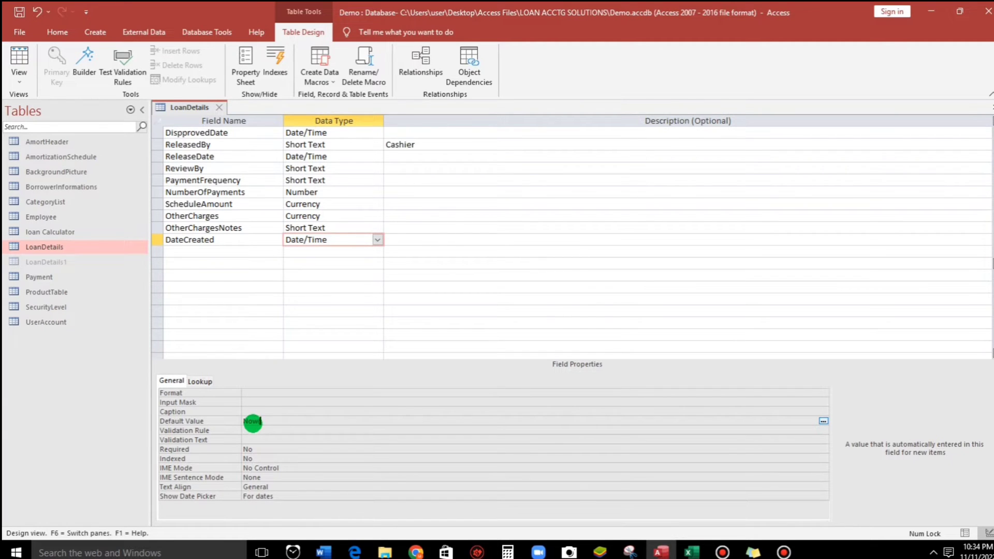
key(Return)
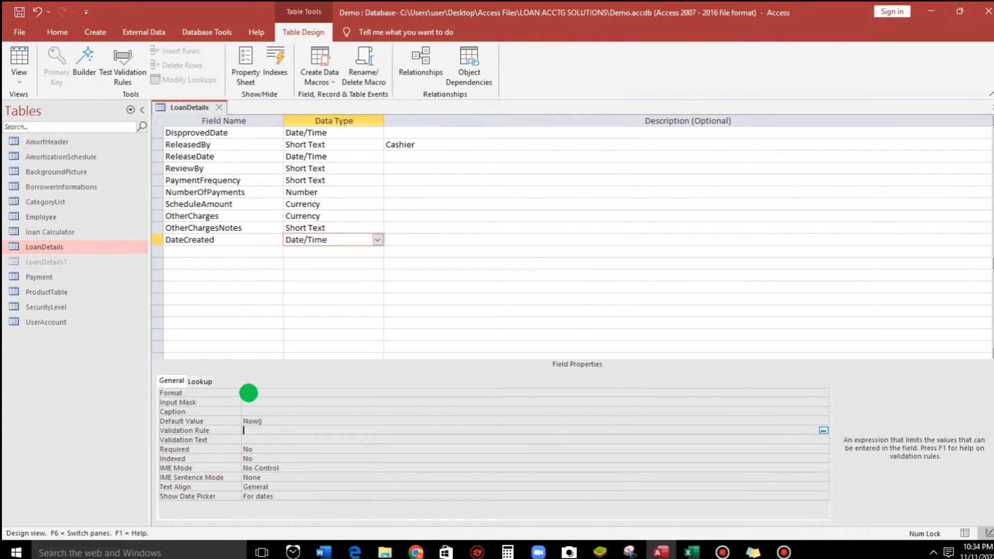
click(246, 393)
click(824, 394)
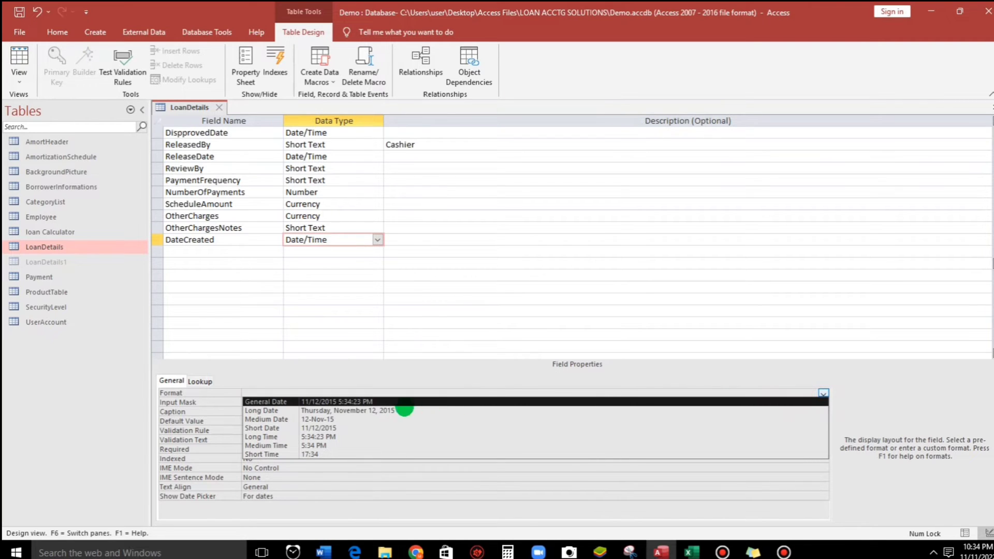
click(337, 402)
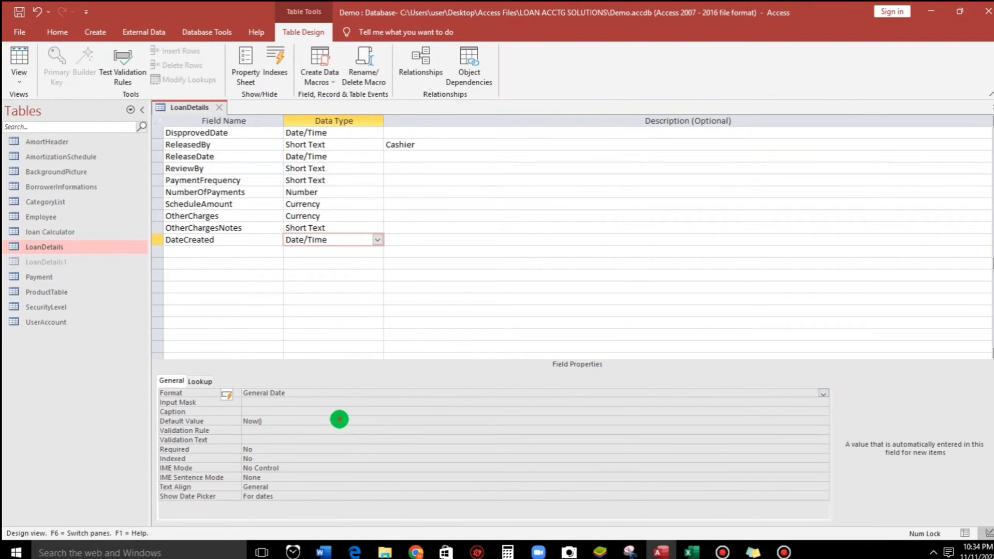
- Add a CreatedBy field as Short Text with a field size of 50
click(177, 252)
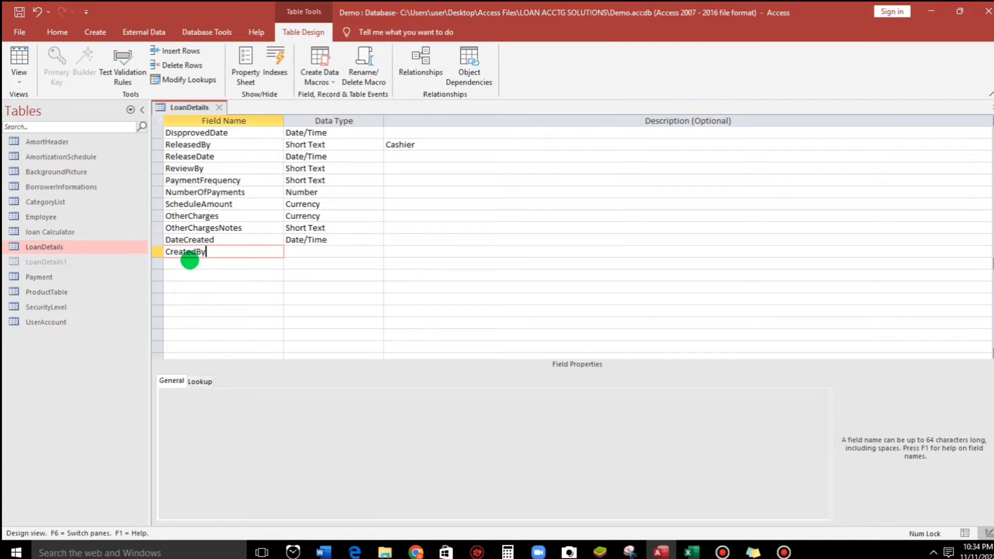
key(Tab)
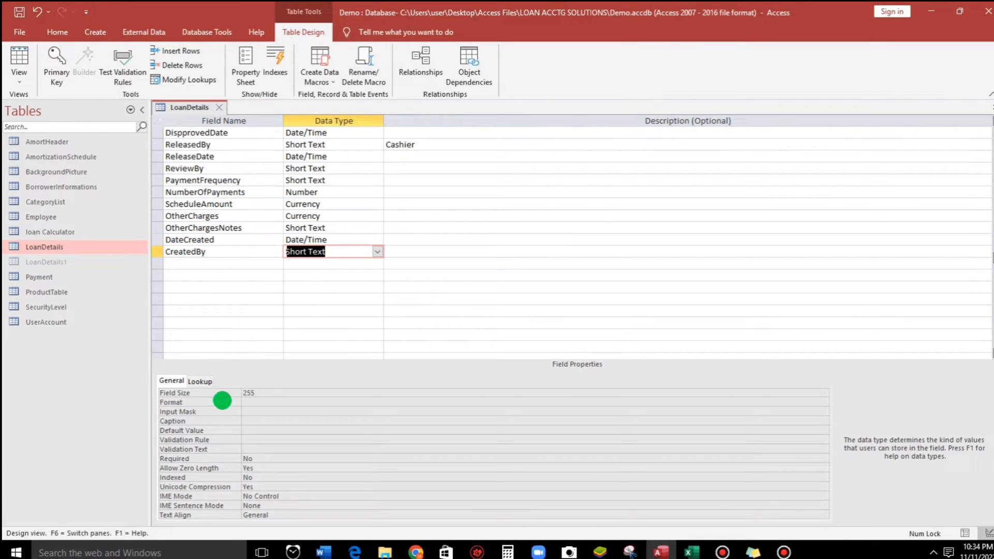
click(231, 393)
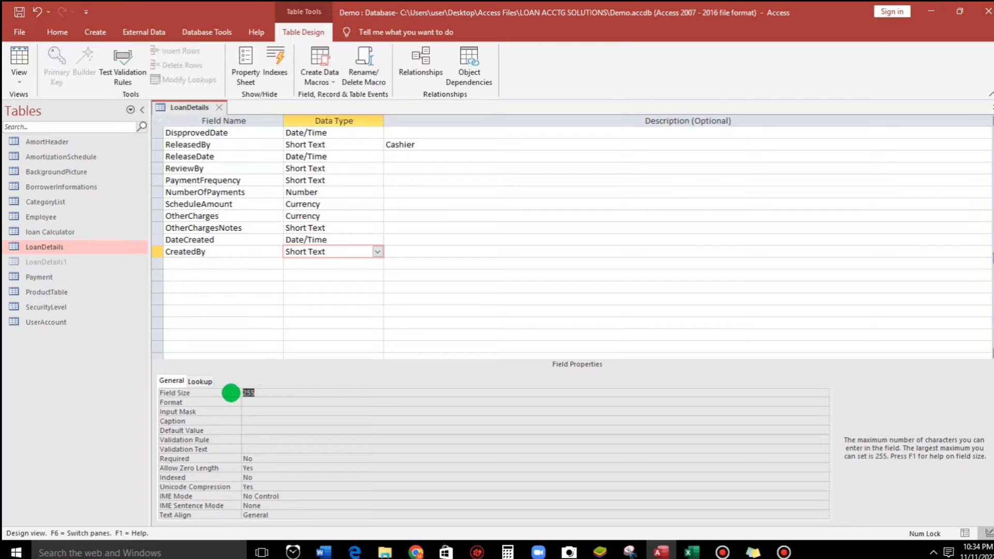
text(50)
- Add a DateUpdated field with the Date/Time data type below CreatedBy
click(185, 263)
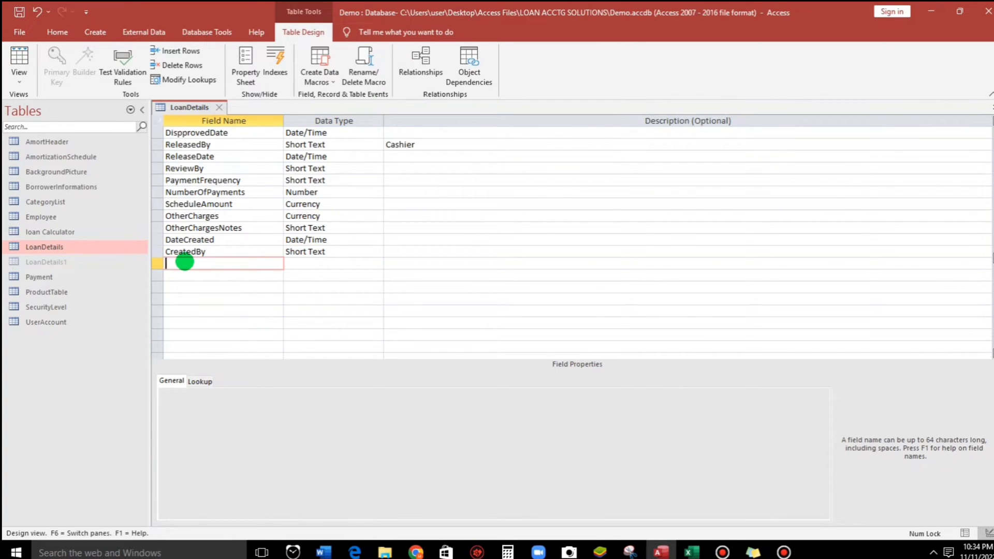
text(DateUpdated)
key(Tab)
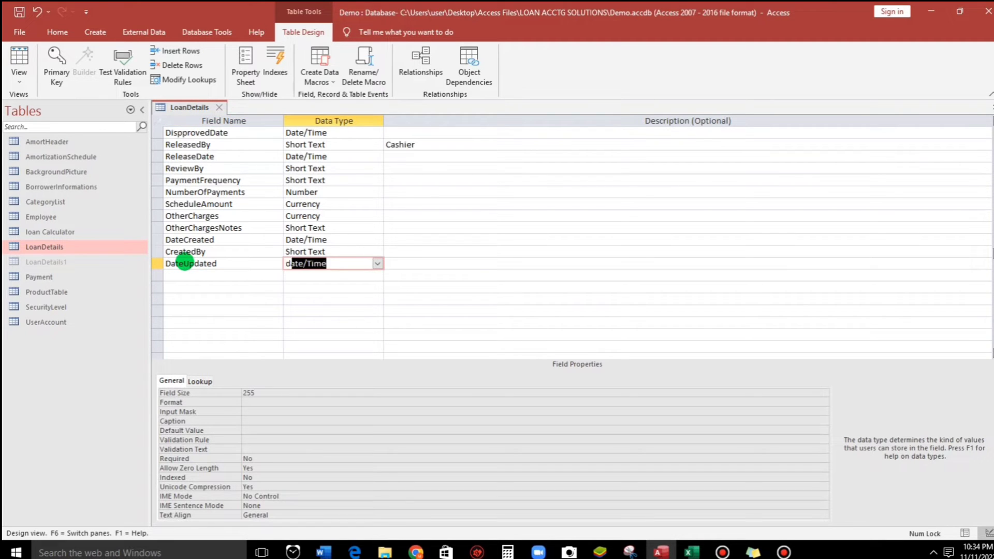
text(d)
click(295, 275)
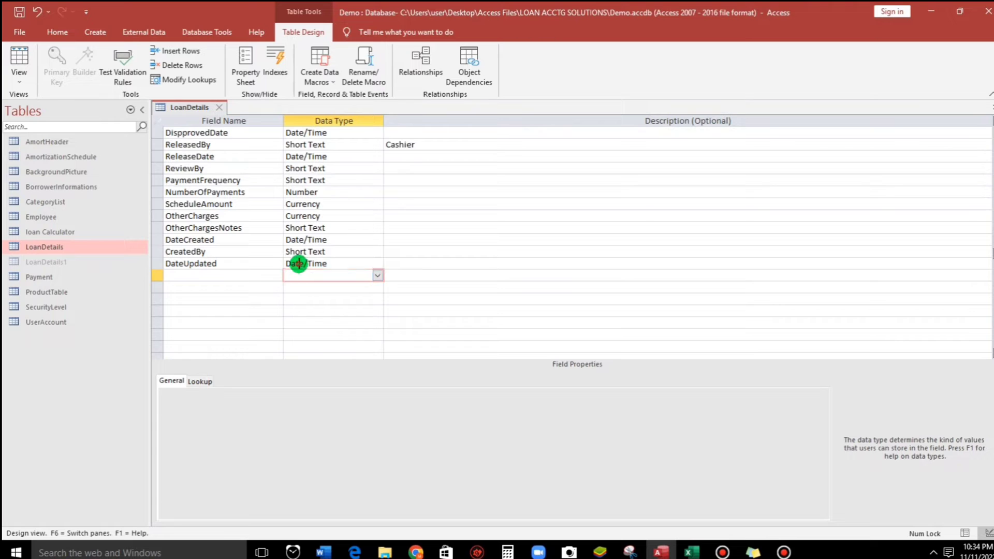
click(298, 264)
- Add an UpdatedBy field as Short Text with a field size of 50 and save the table design
click(185, 272)
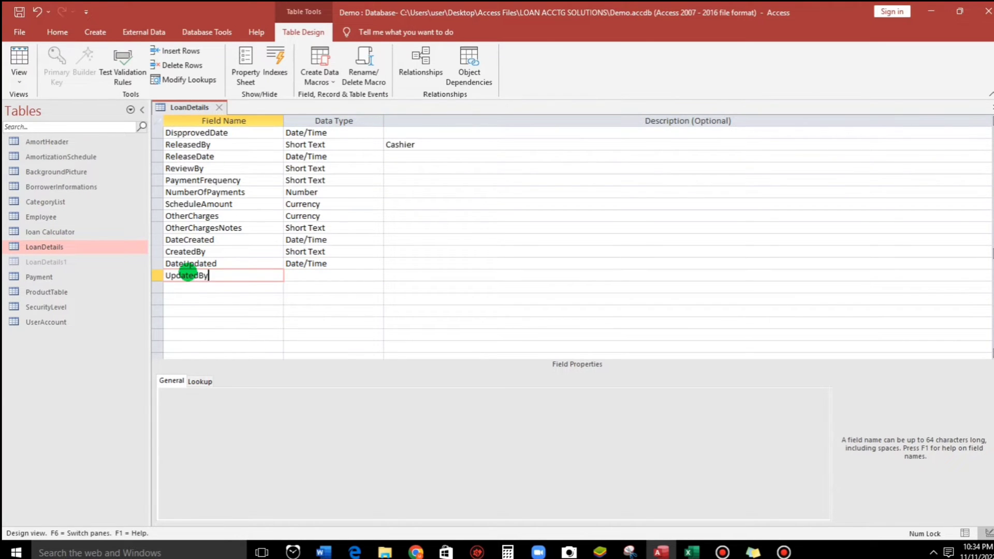
text(UpdatedBy)
key(Tab)
drag(263, 393, 240, 393)
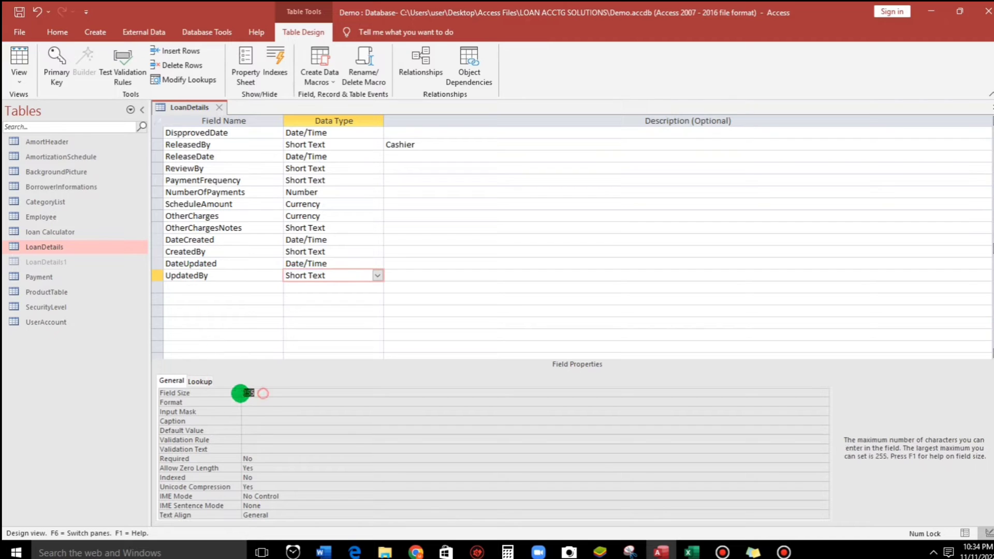
click(271, 409)
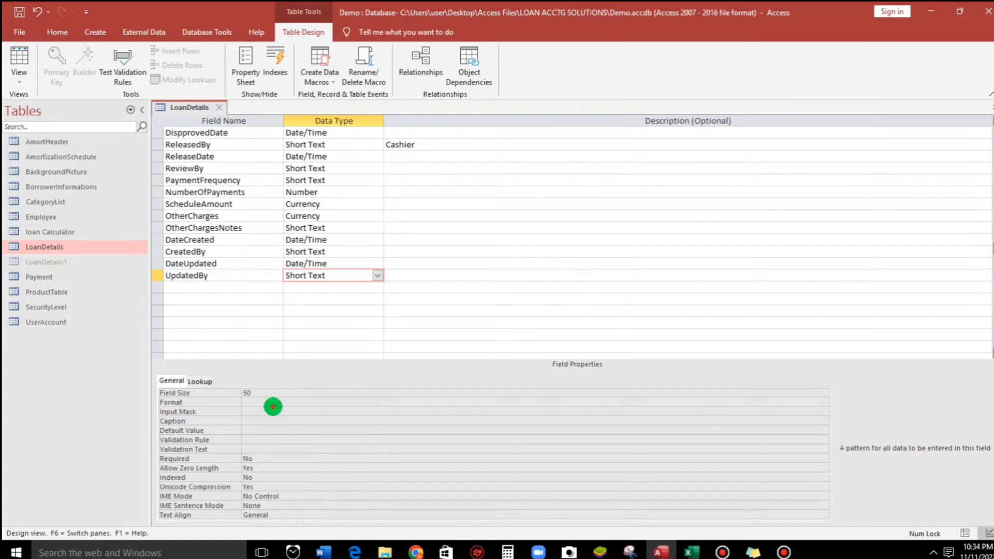
click(19, 13)
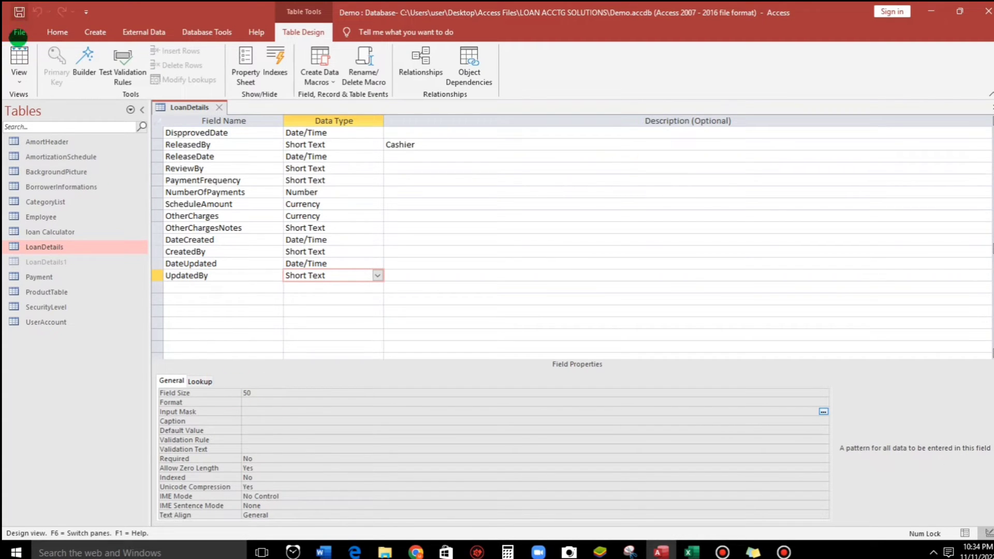
- Widen the DateCreated column in Datasheet View and close the LoanDetails table, saving its layout
click(19, 57)
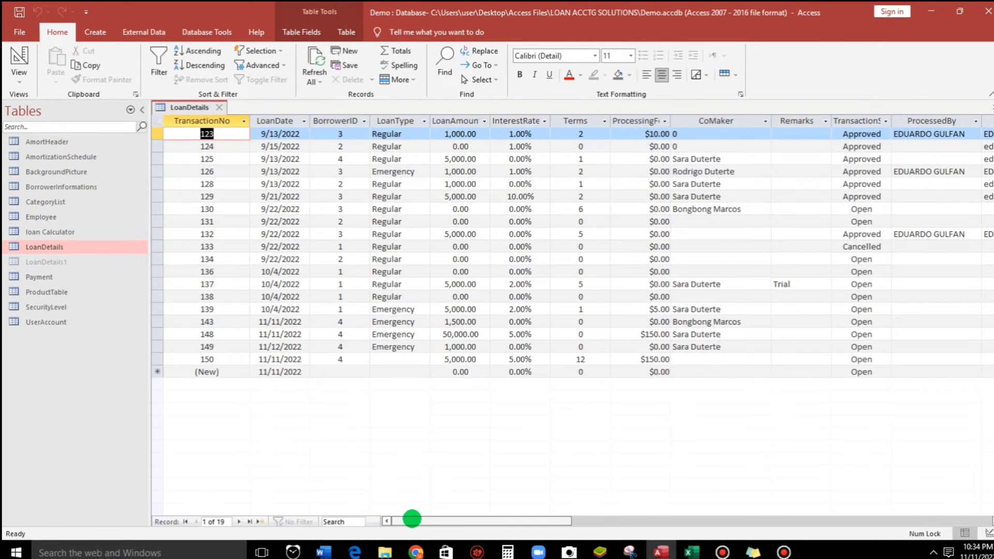
drag(411, 520, 688, 519)
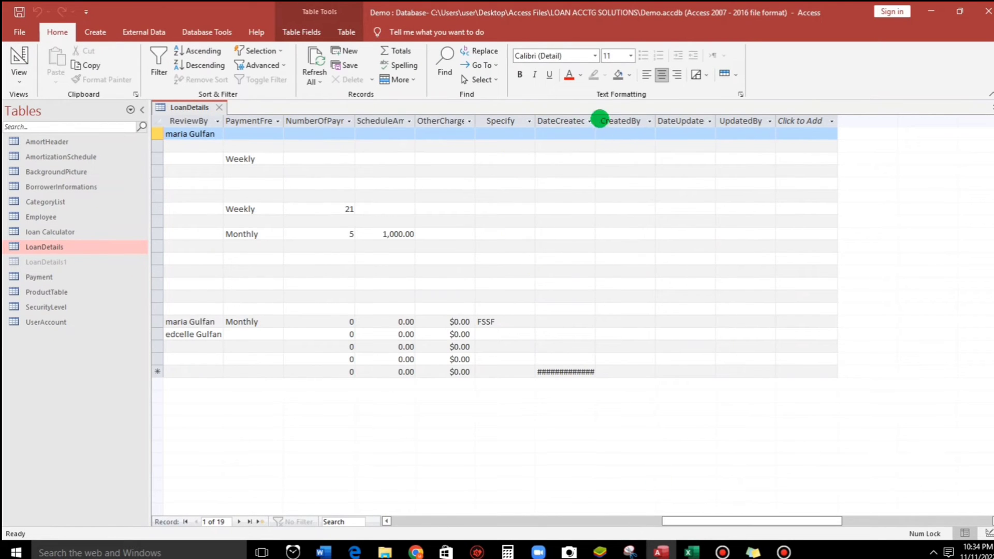
drag(596, 119, 673, 119)
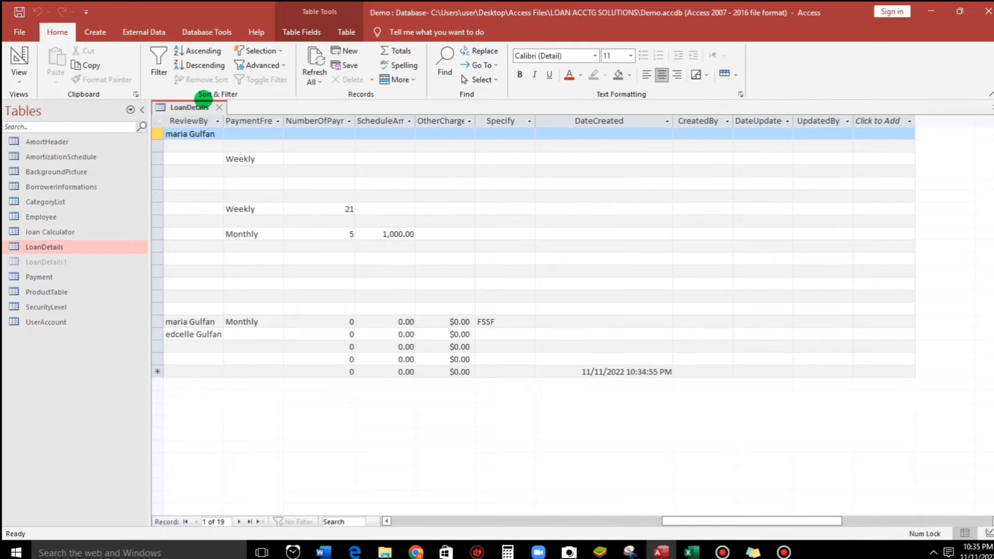
click(219, 108)
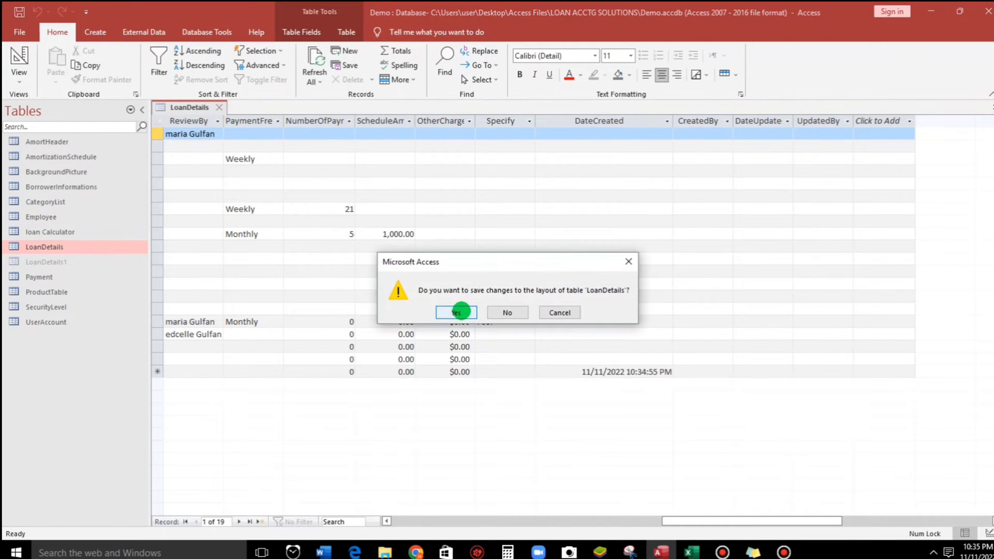
click(458, 312)
- Show the database's queries and open the Loan_Extended query in Design View
click(130, 110)
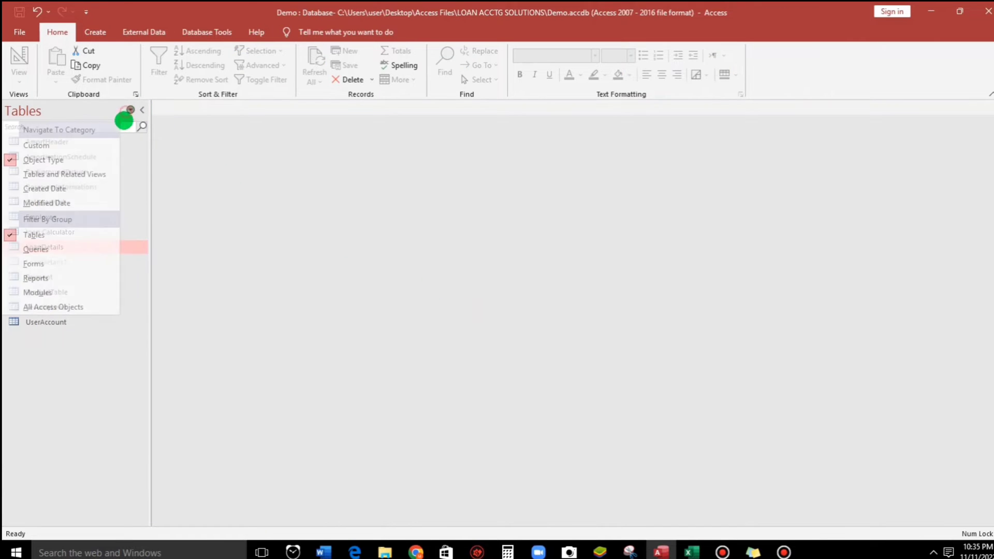
click(53, 248)
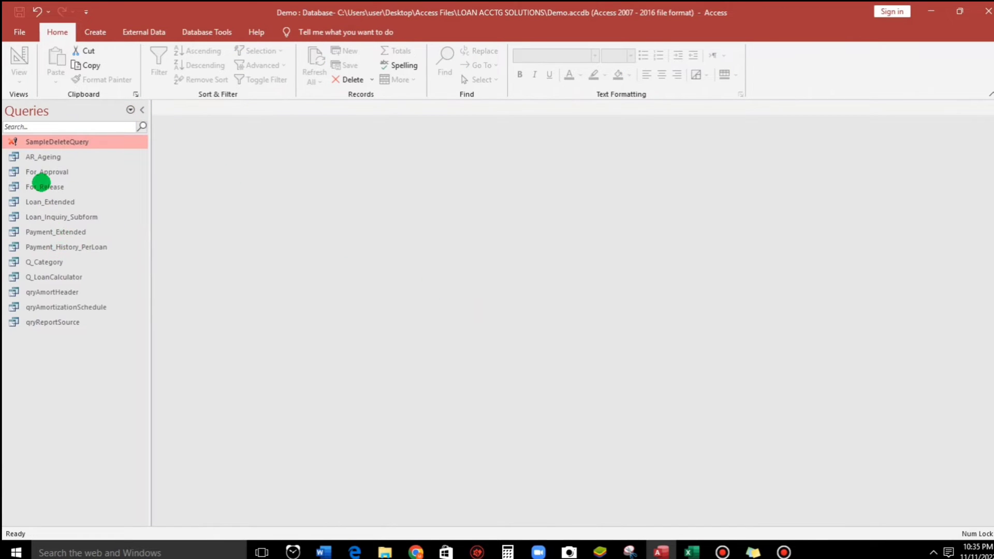
right_click(37, 201)
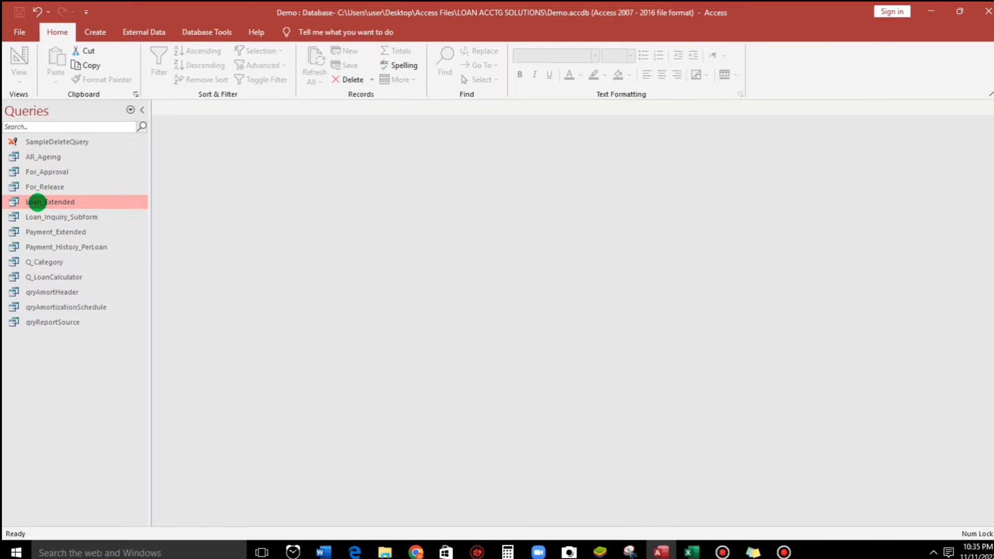
click(79, 226)
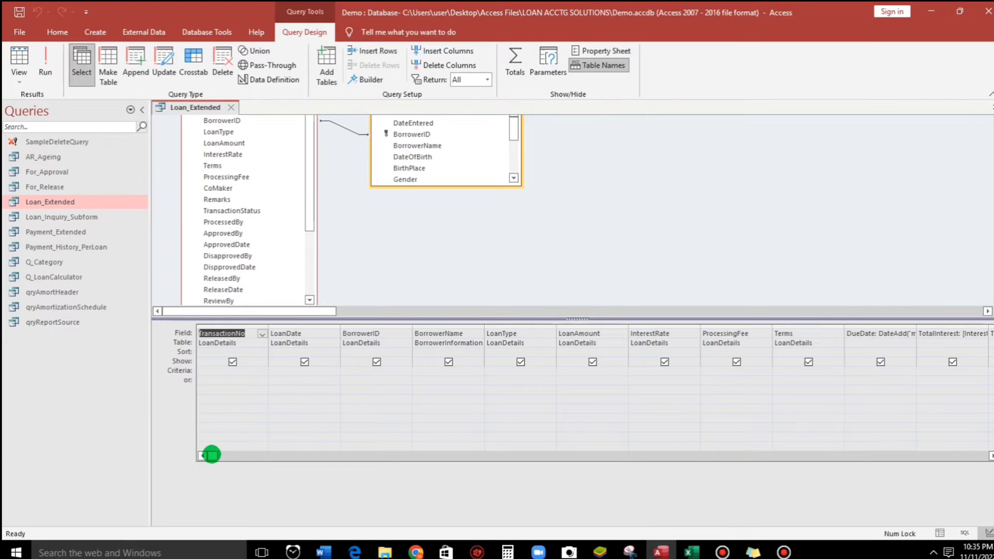
- Add DateCreated, CreatedBy, DateUpdated and UpdatedBy from LoanDetails as columns after OtherChargesNotes in Loan_Extended, and close the query, saving it
drag(210, 456, 852, 472)
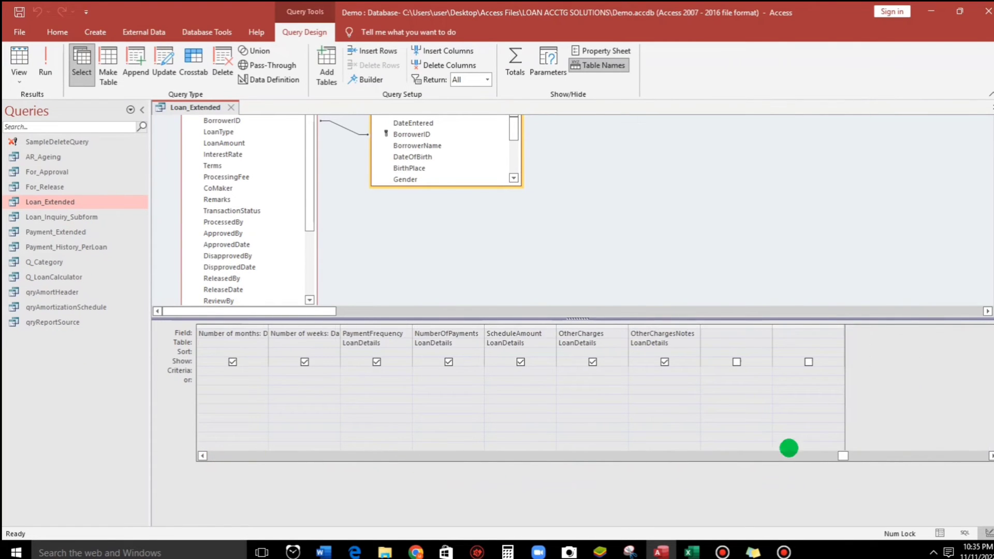
drag(573, 319, 565, 400)
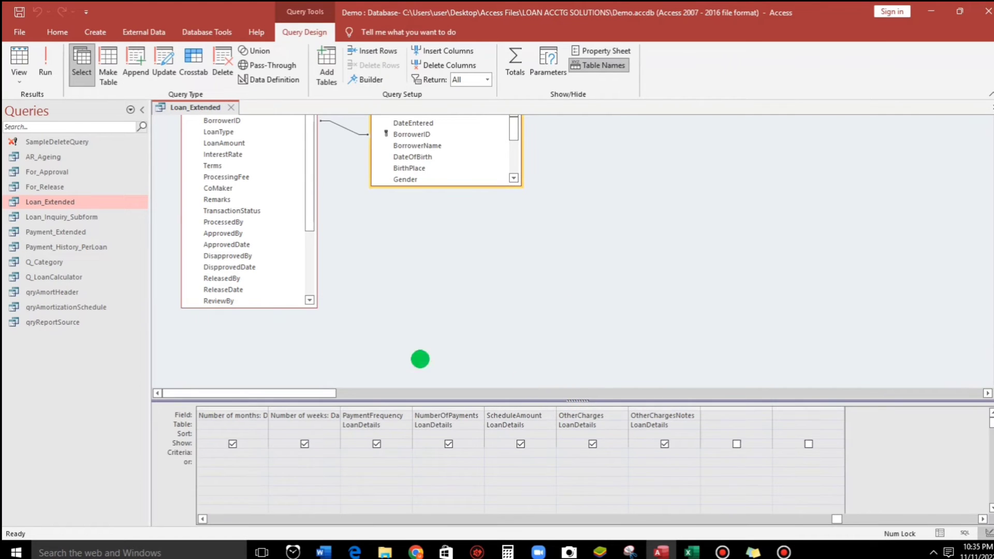
click(259, 307)
drag(259, 307, 257, 374)
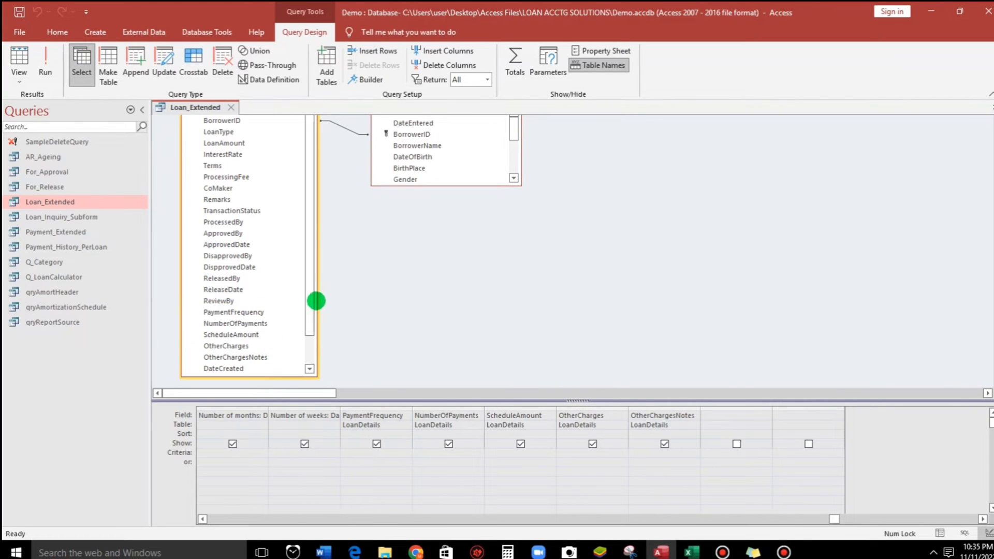
drag(315, 300, 308, 353)
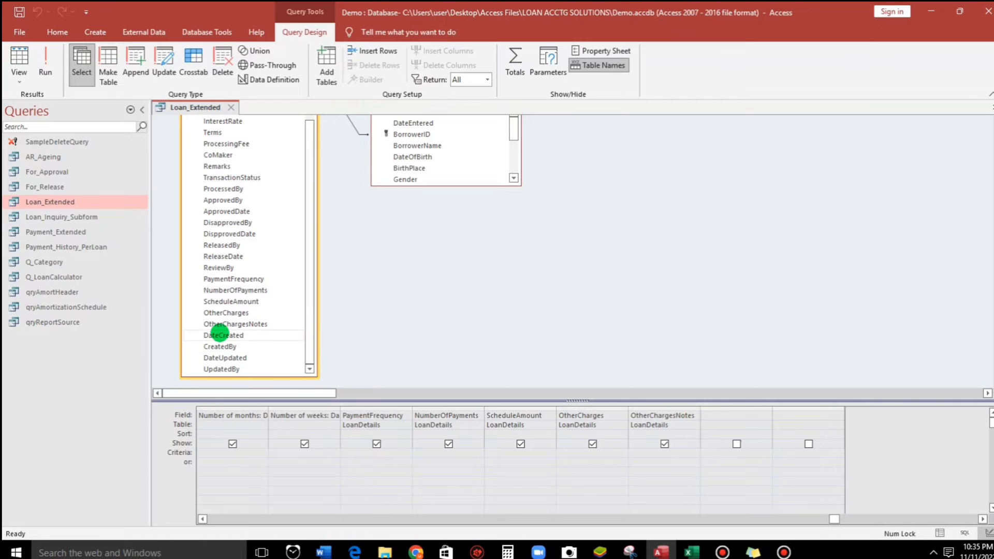
click(220, 335)
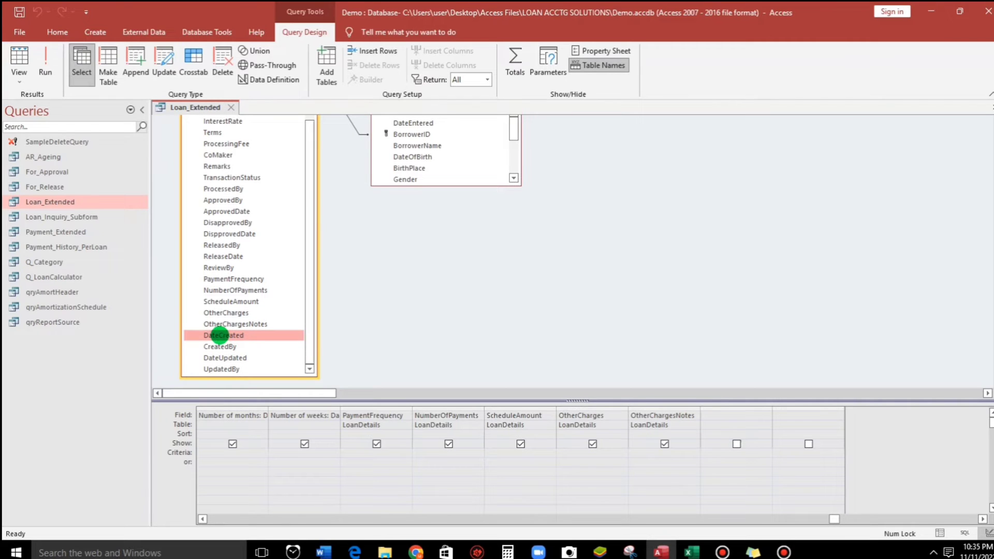
shift+click(219, 368)
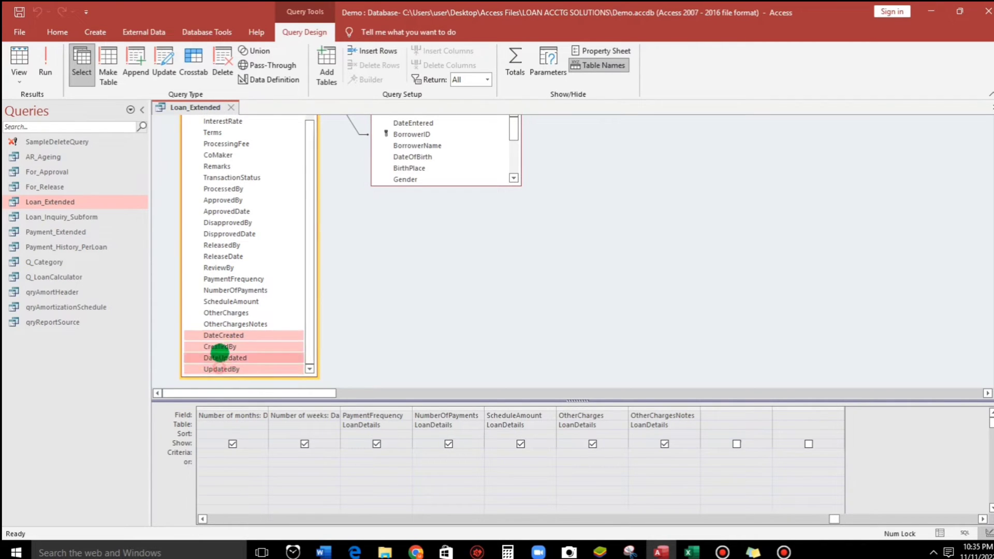
drag(219, 337, 722, 415)
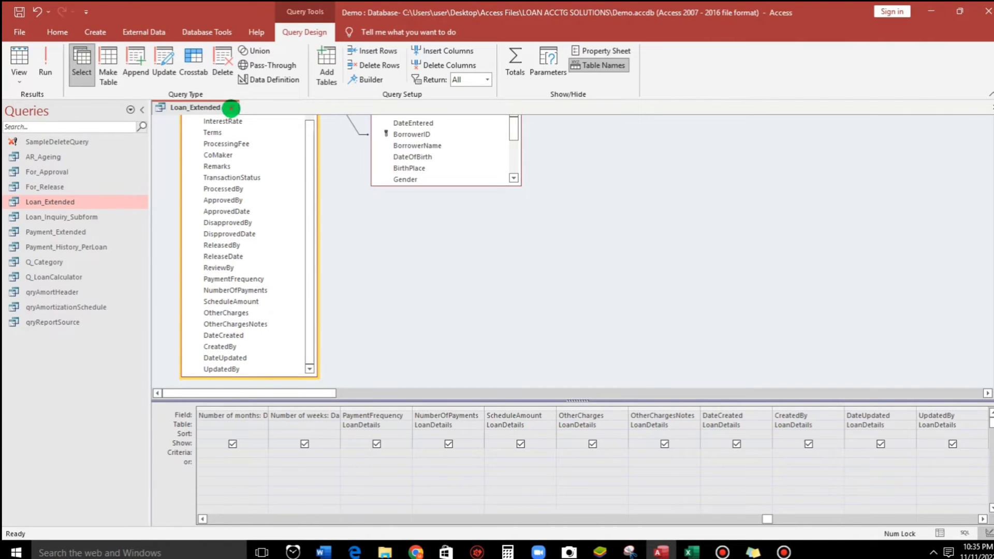
click(232, 108)
click(446, 312)
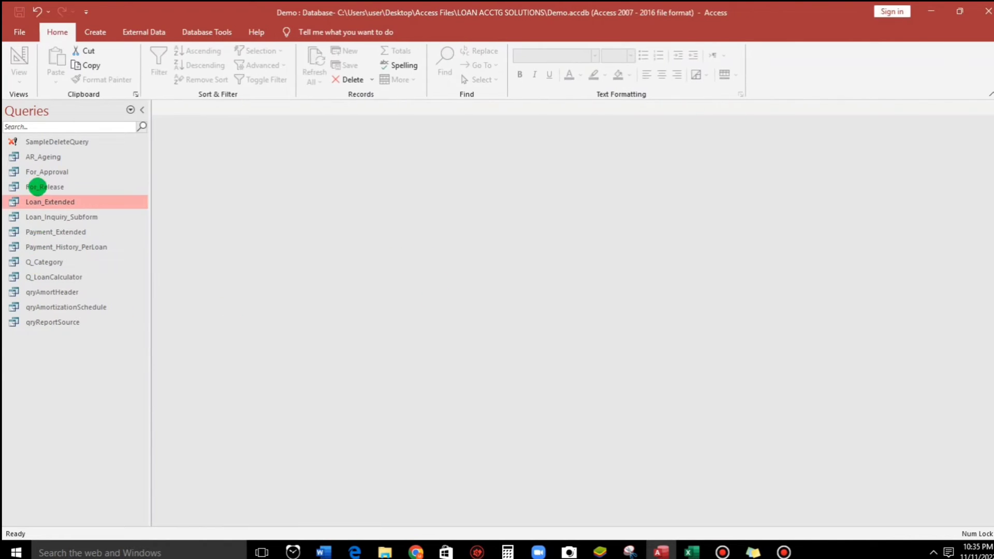
- Show the database's forms and open the Loan_Transaction form in Design View
click(127, 109)
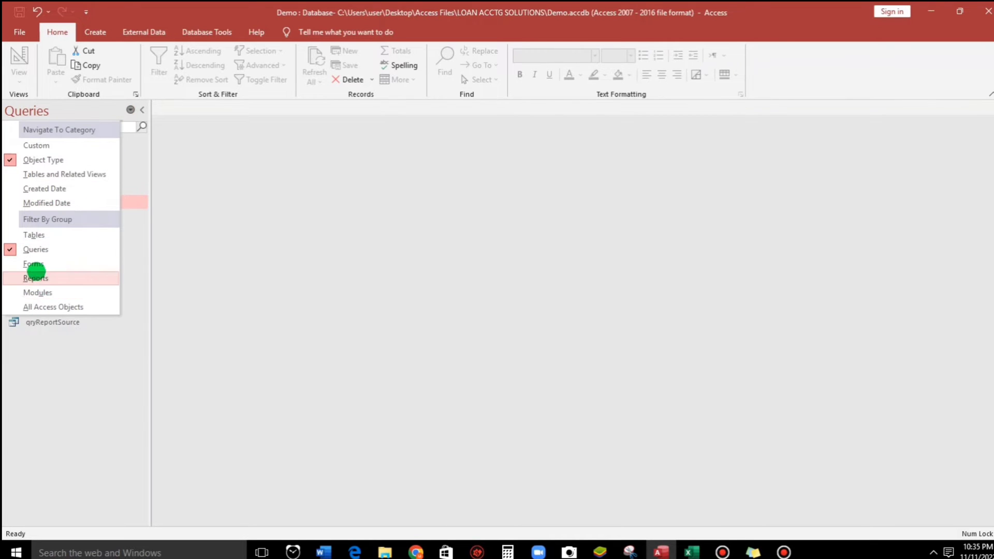
click(42, 268)
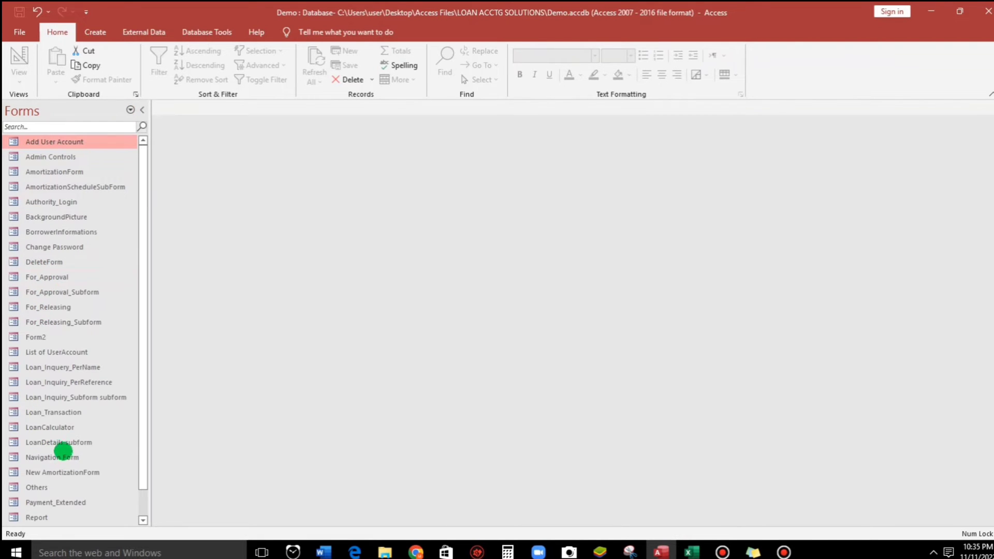
click(46, 413)
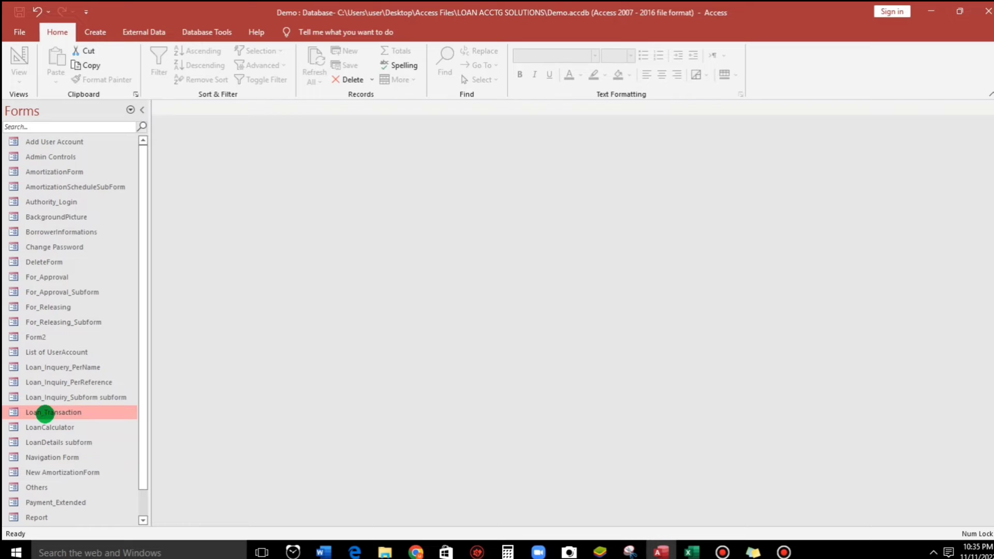
right_click(45, 413)
click(88, 279)
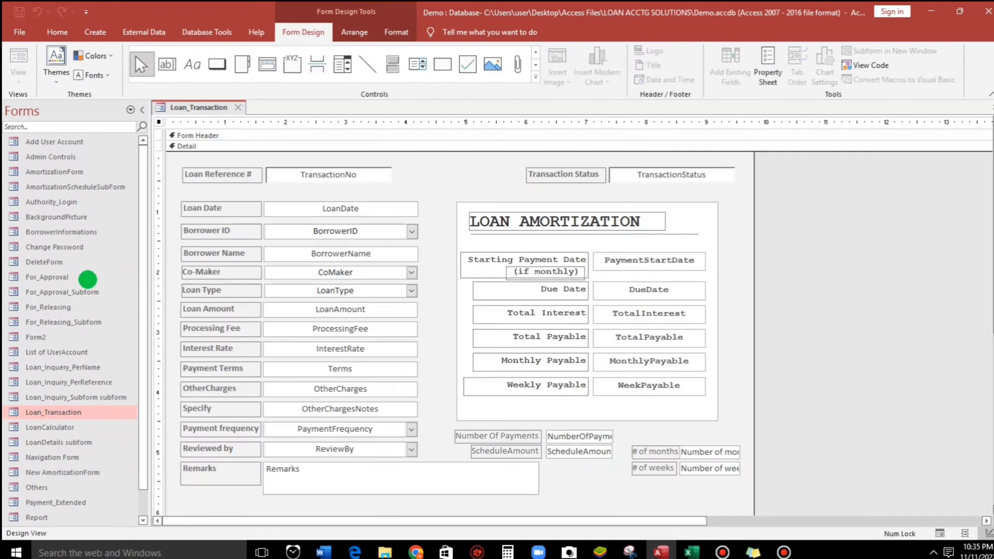
- Add the existing fields DateCreated, CreatedBy, DateUpdated and UpdatedBy to the form's Detail section below Remarks
scroll(528, 433, down, 3)
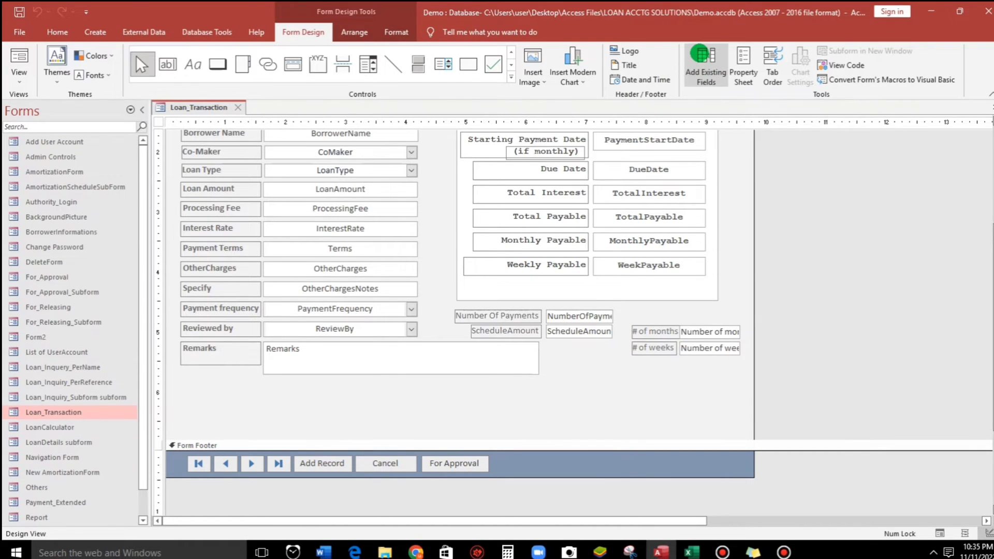
click(703, 55)
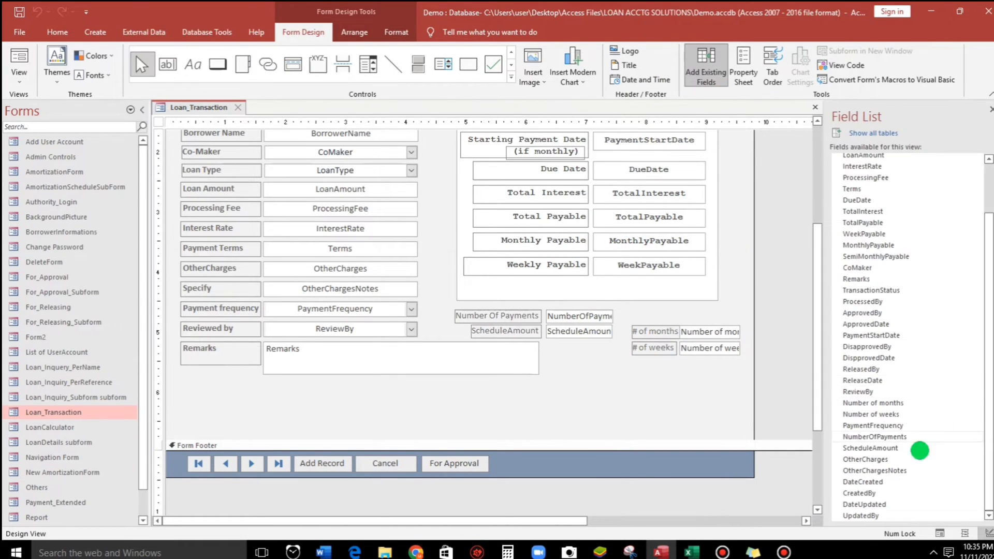
click(852, 482)
shift+click(872, 516)
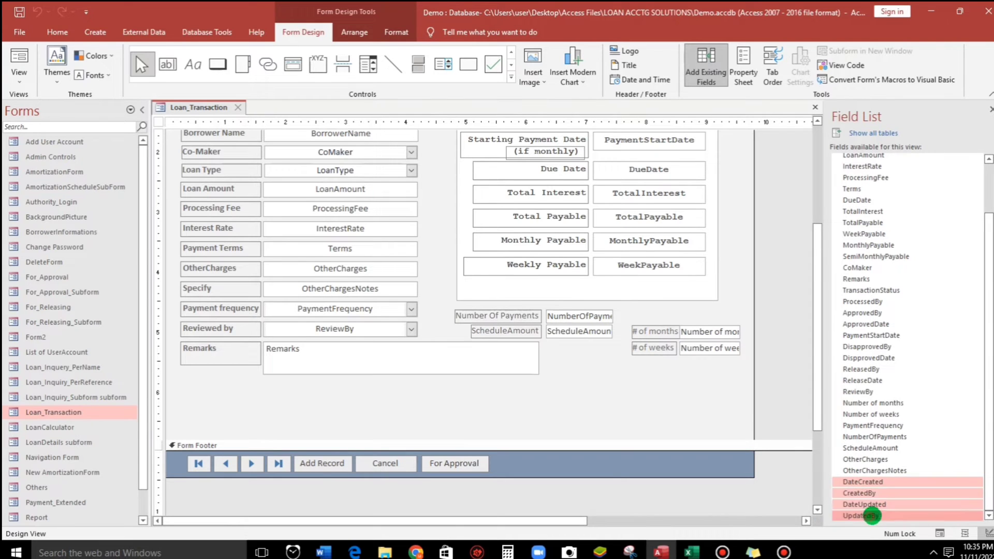
drag(873, 515, 446, 418)
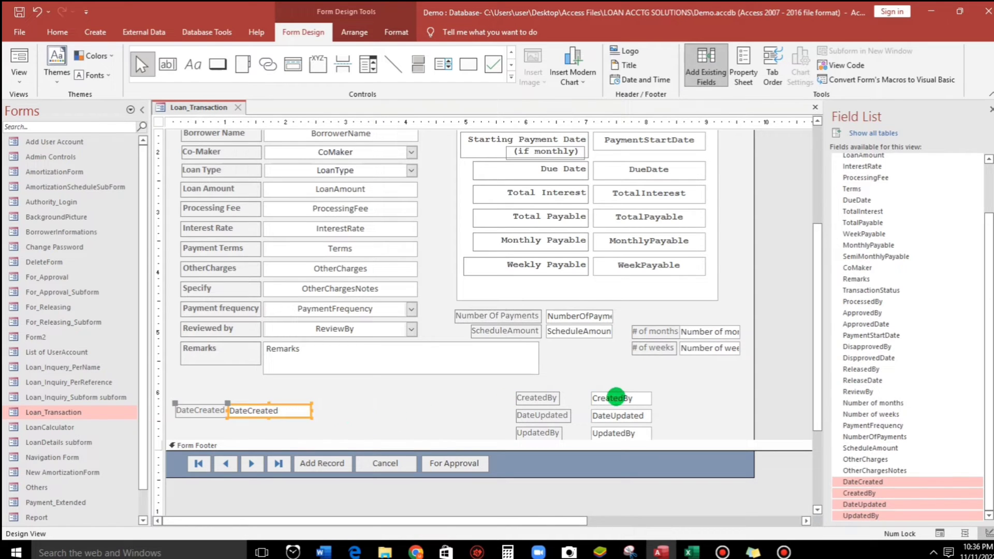
- Arrange the CreatedBy, DateUpdated and UpdatedBy controls in a single row beside DateCreated
drag(616, 397, 341, 400)
click(328, 409)
drag(625, 411, 711, 404)
click(547, 410)
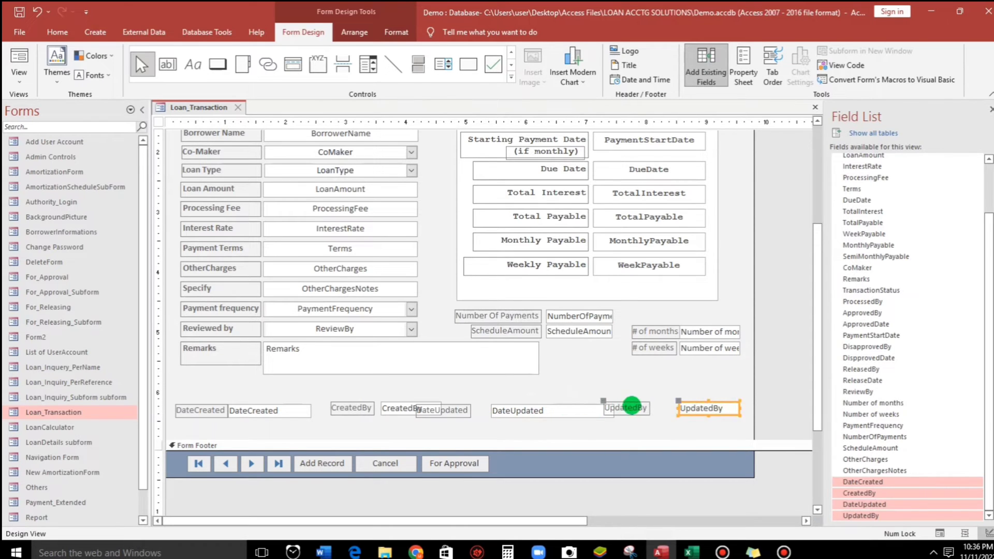
- Move the UpdatedBy and DateUpdated labels closer to their text boxes and shift CreatedBy toward DateCreated to clear the overlap
click(630, 407)
drag(601, 400, 624, 402)
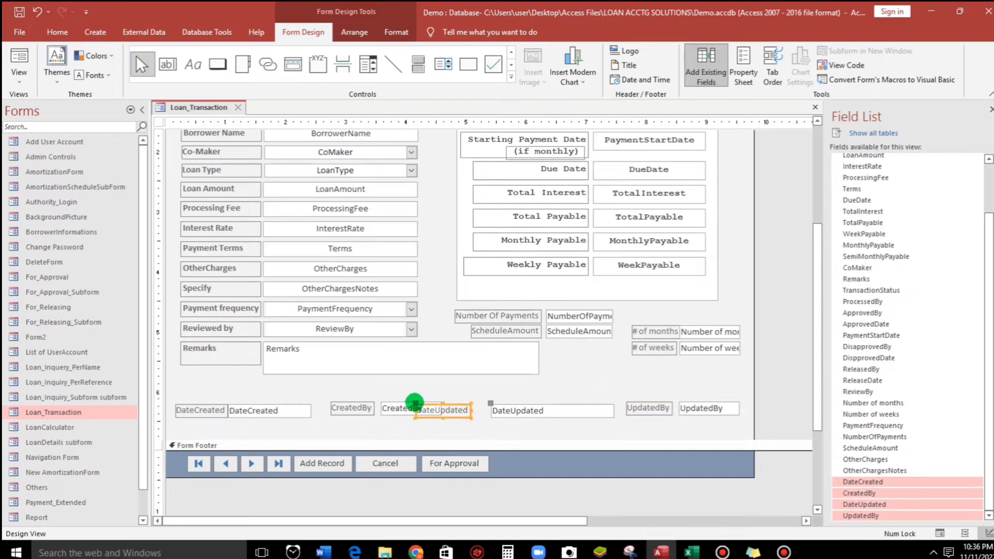
drag(415, 405, 448, 402)
click(396, 408)
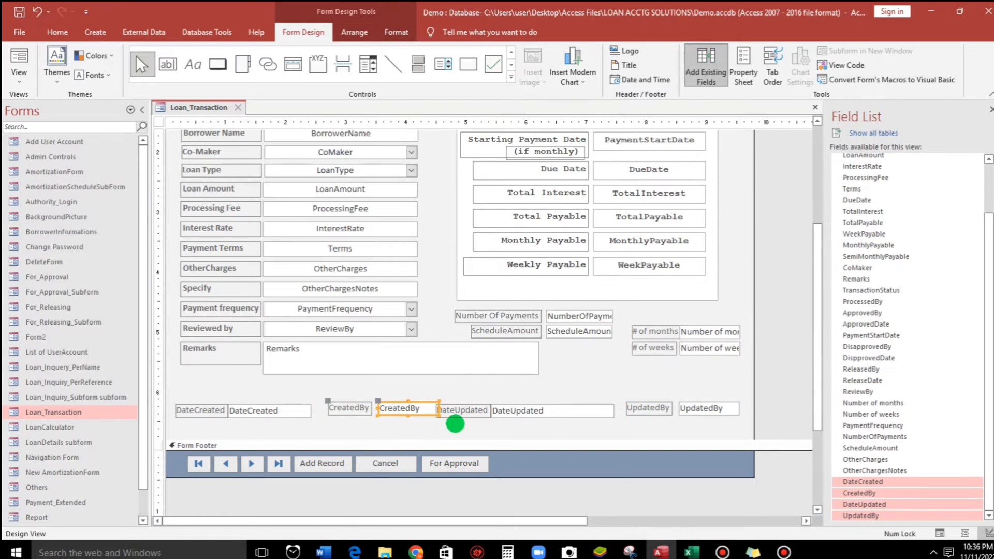
click(513, 436)
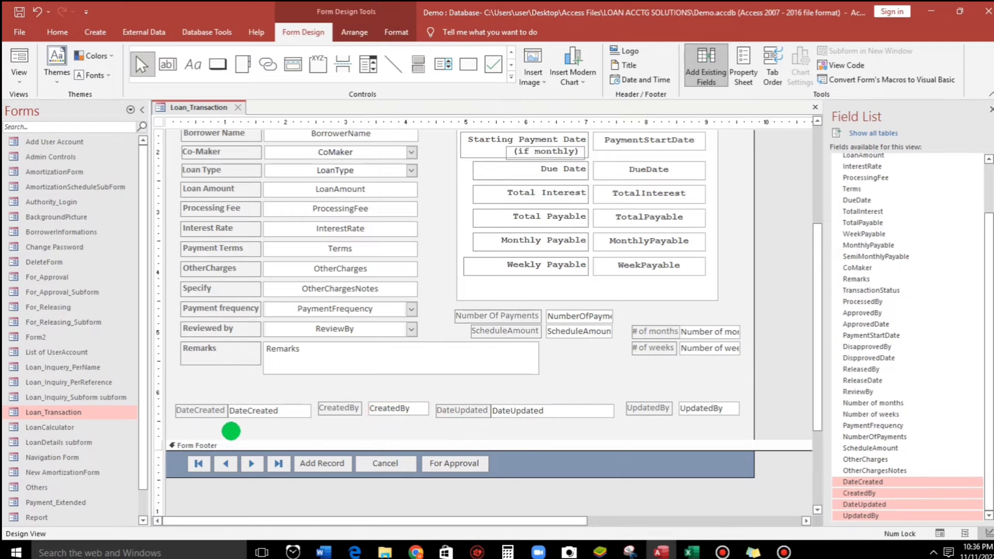
- Align all four audit field labels and text boxes in the row by their top edges
drag(216, 423, 701, 407)
right_click(701, 407)
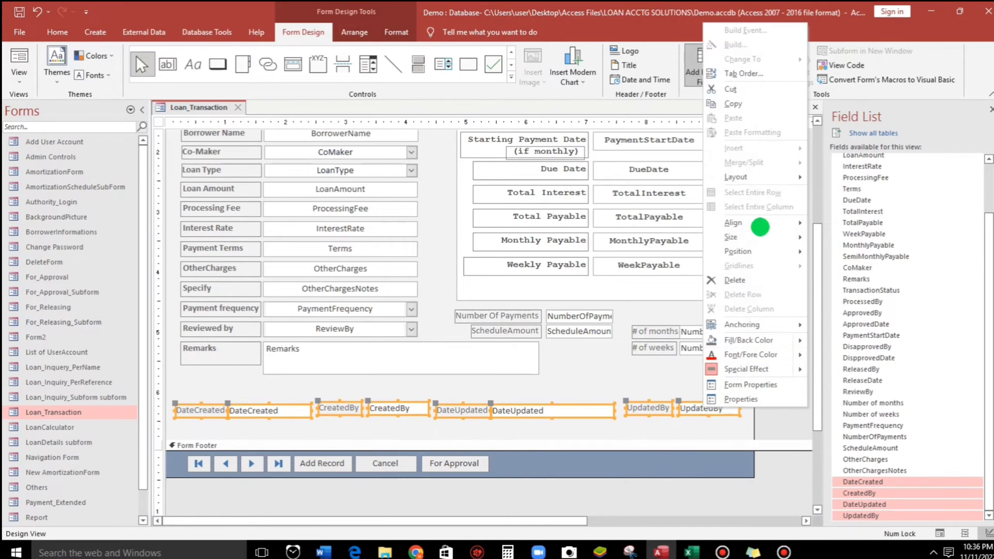
mouse_move(743, 223)
click(823, 252)
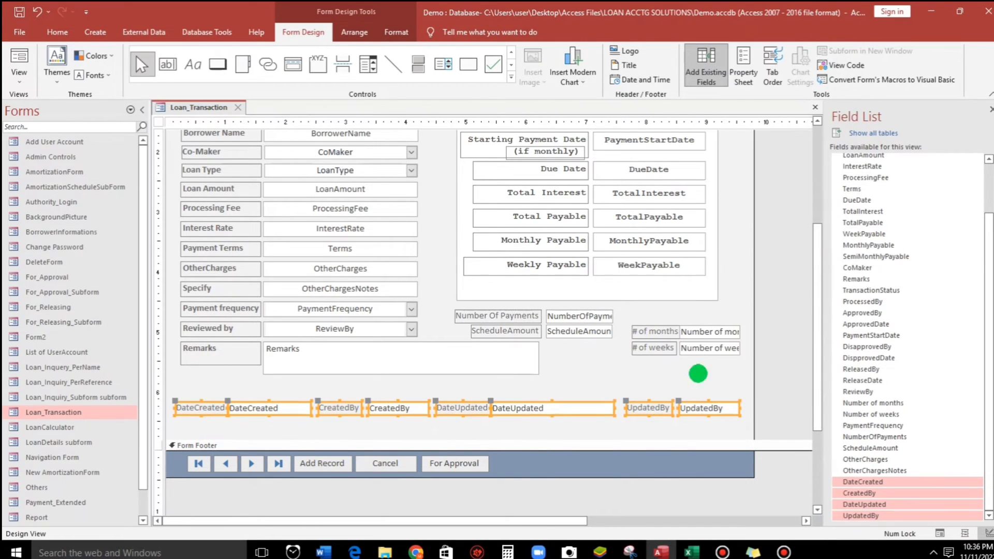
right_click(649, 407)
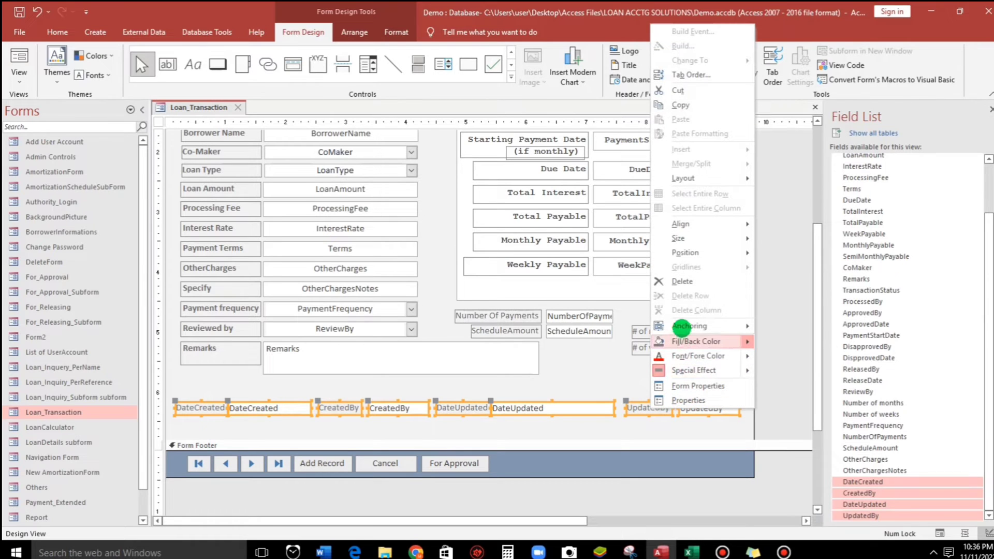
mouse_move(694, 327)
click(777, 413)
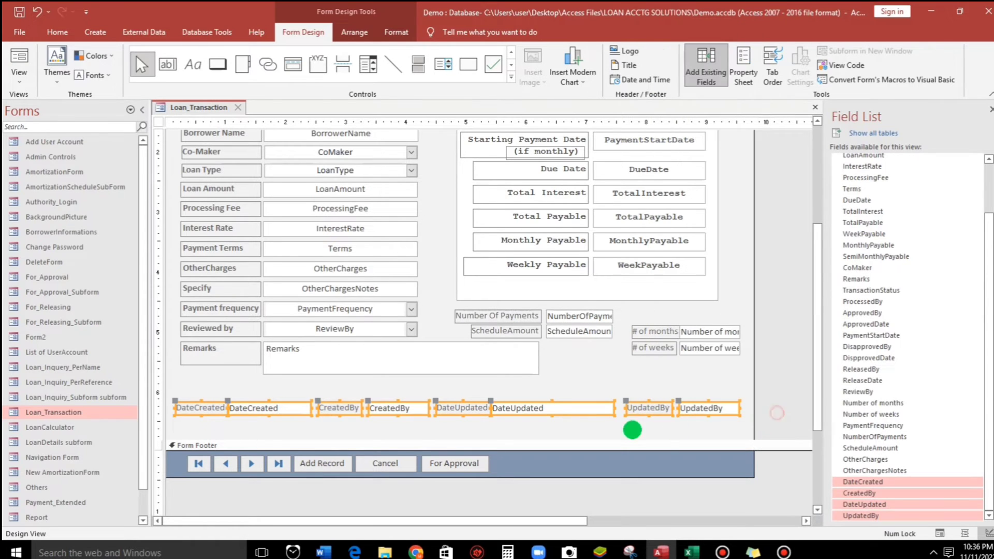
click(594, 422)
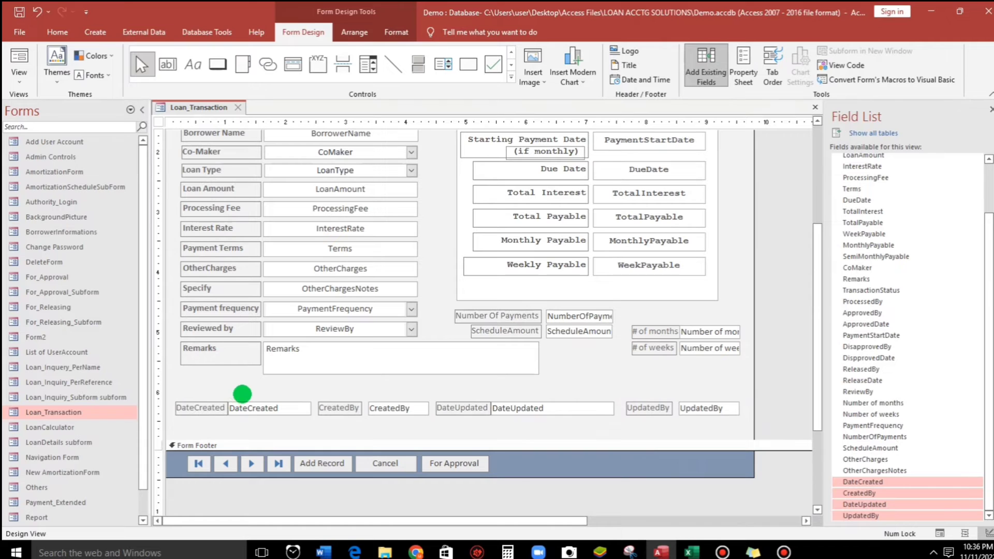
- Move the row of audit controls slightly down toward the form footer and set its font size to 10
drag(243, 395, 718, 416)
click(57, 32)
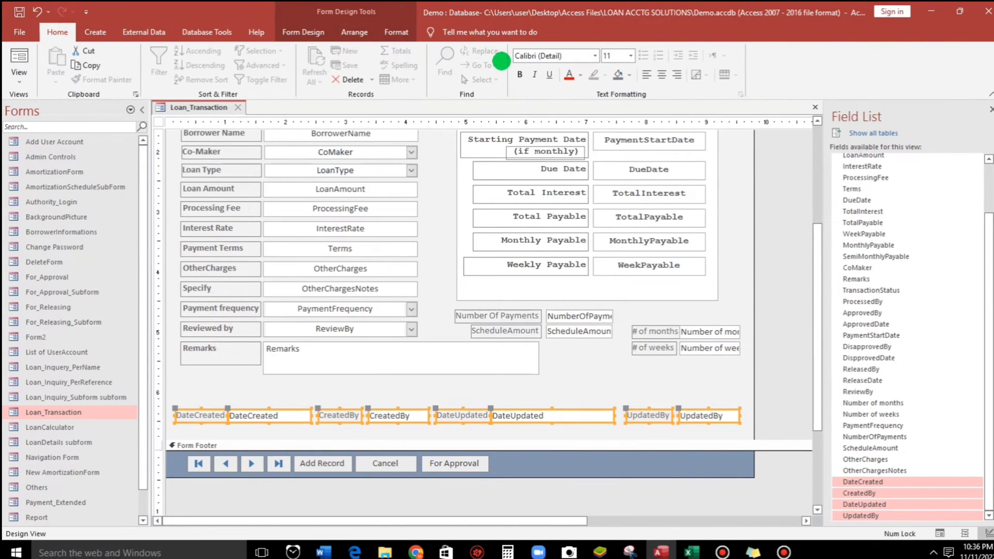
click(610, 55)
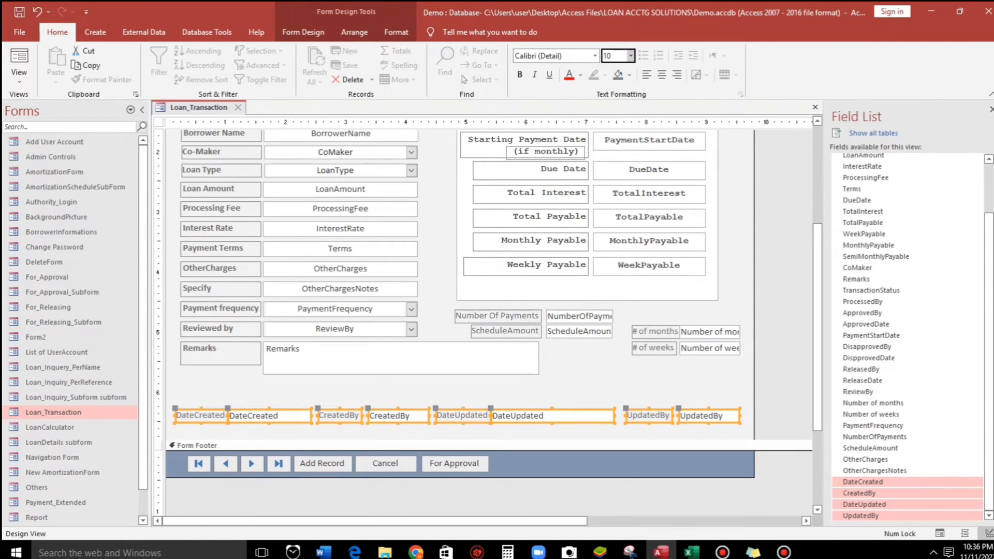
key(Return)
click(341, 386)
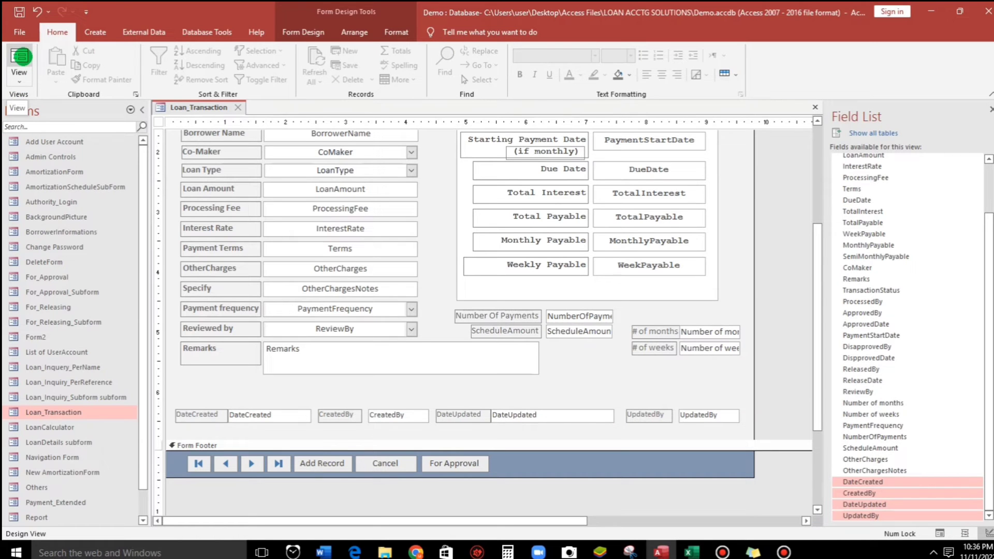
- Switch Loan_Transaction to Form View and start a new loan record dated 11/11/2022 with the first listed borrower
click(21, 57)
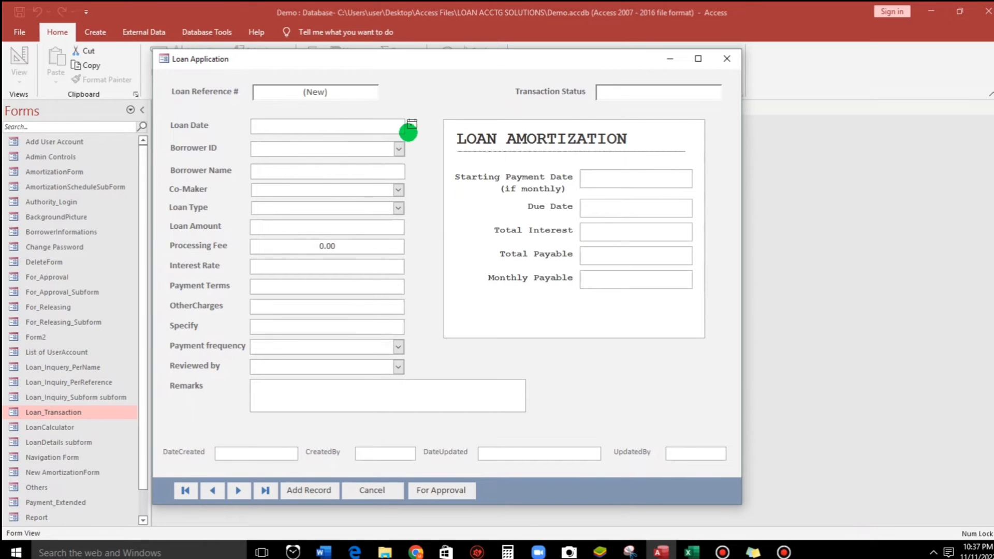
click(412, 125)
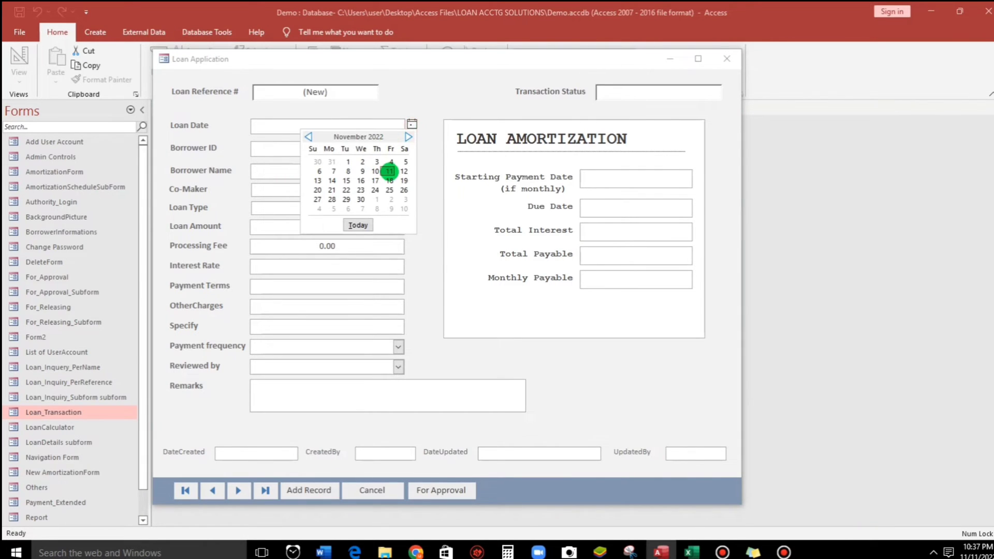
click(389, 172)
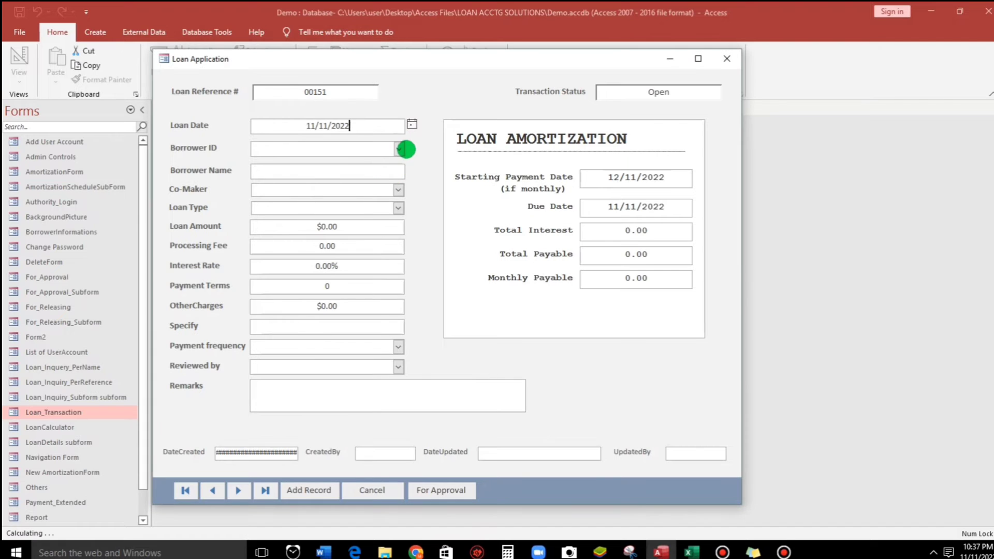
click(400, 149)
click(294, 162)
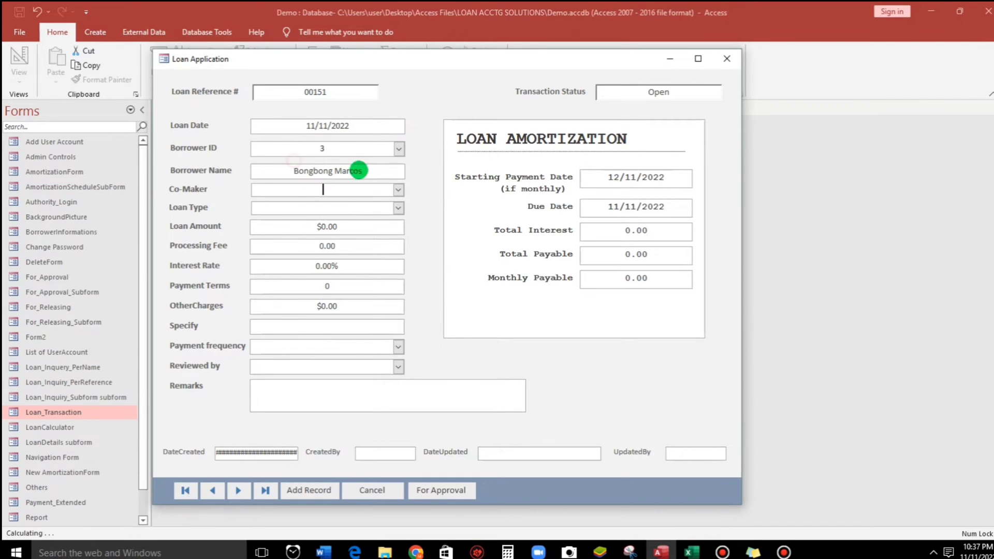
- Dismiss the Co-Maker parameter prompt, leave the co-maker blank, and set the loan type to Emergency
click(397, 191)
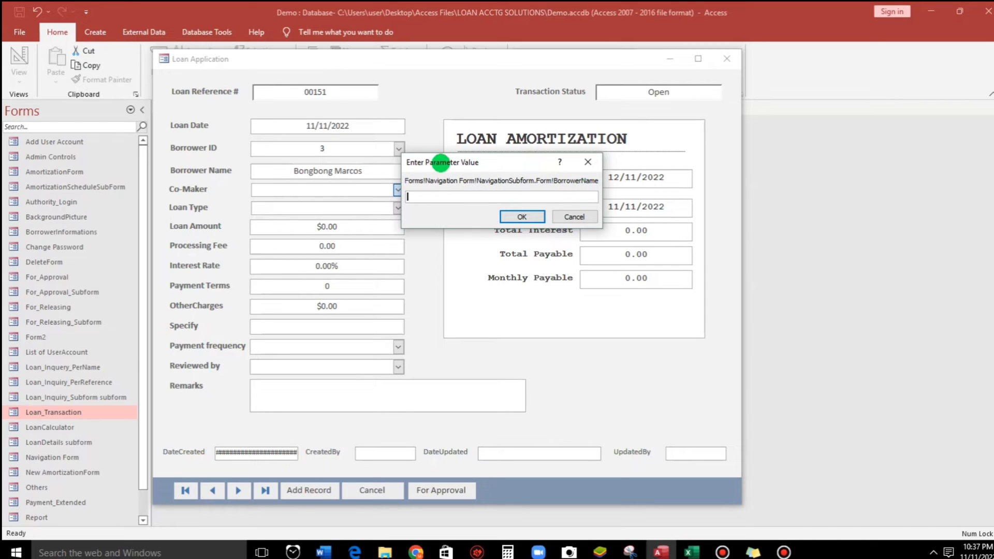
click(587, 162)
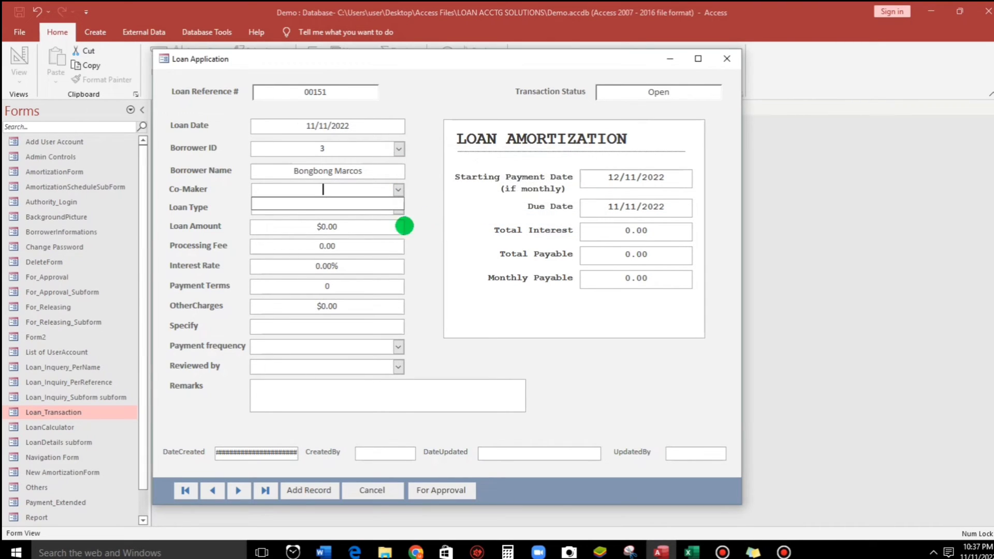
click(318, 211)
click(398, 207)
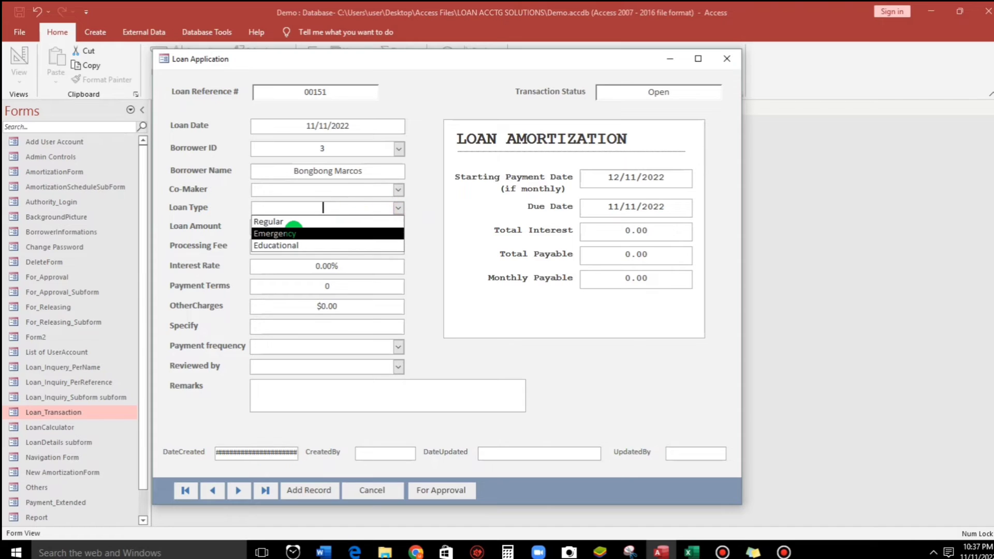
click(303, 228)
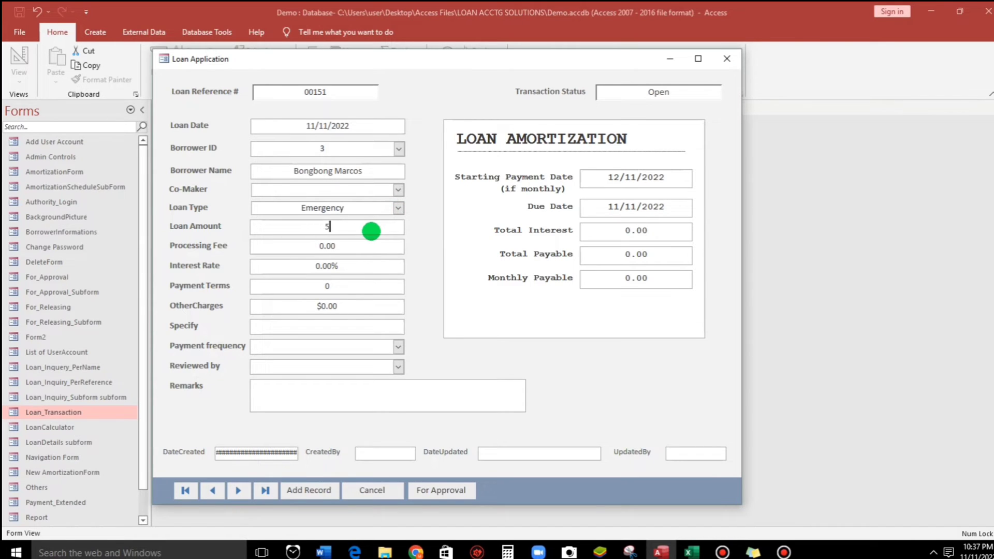
- Enter a 5,000 loan amount, 150 processing fee, 5% interest rate, 5 payment terms and 200 in other charges
text(5000)
key(Tab)
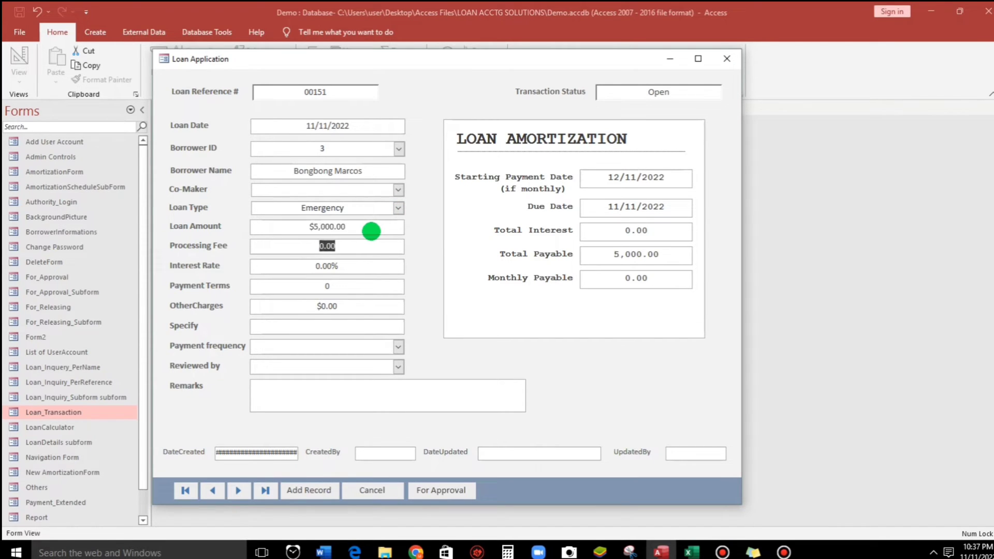
text(150)
key(Tab)
key(Tab)
key(Tab)
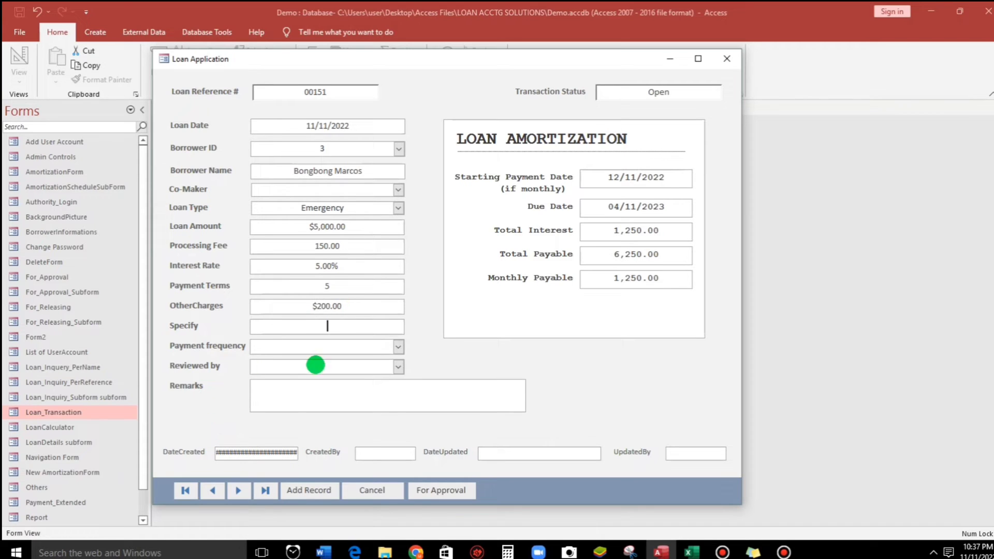
- Save the new loan by moving to a blank record, and return to the saved loan
right_click(229, 431)
click(338, 432)
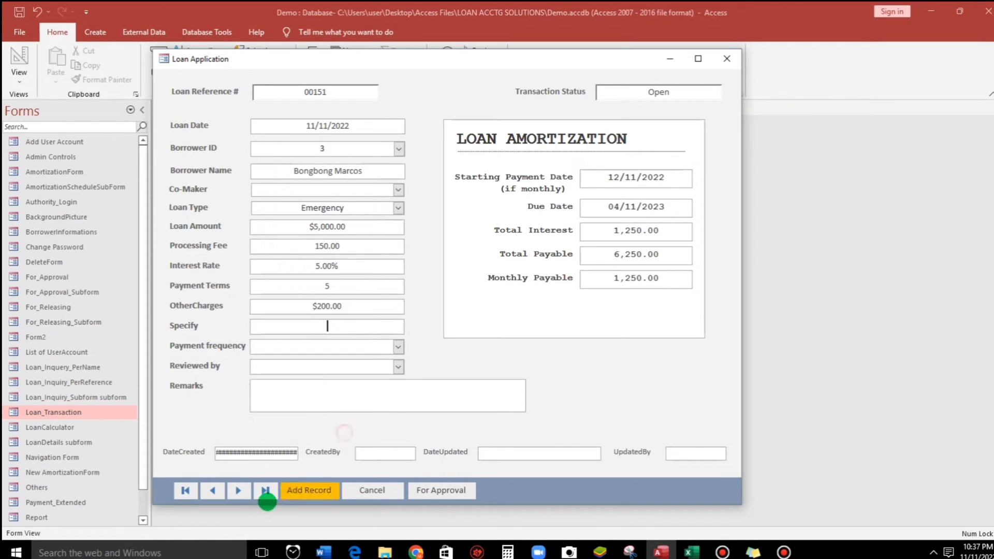
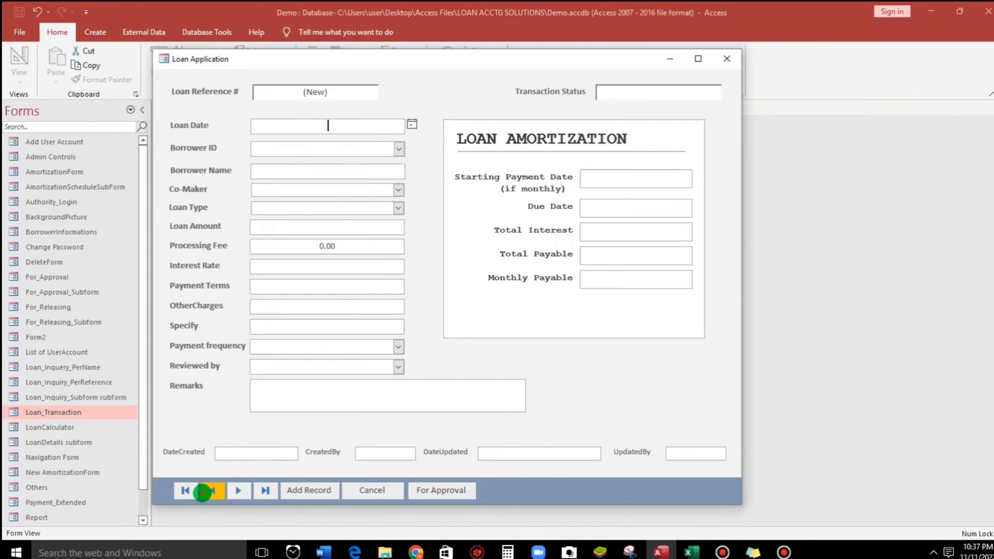
click(207, 490)
- Switch the loan form to Design View and shift the CreatedBy and DateUpdated controls slightly right, away from DateCreated
right_click(244, 430)
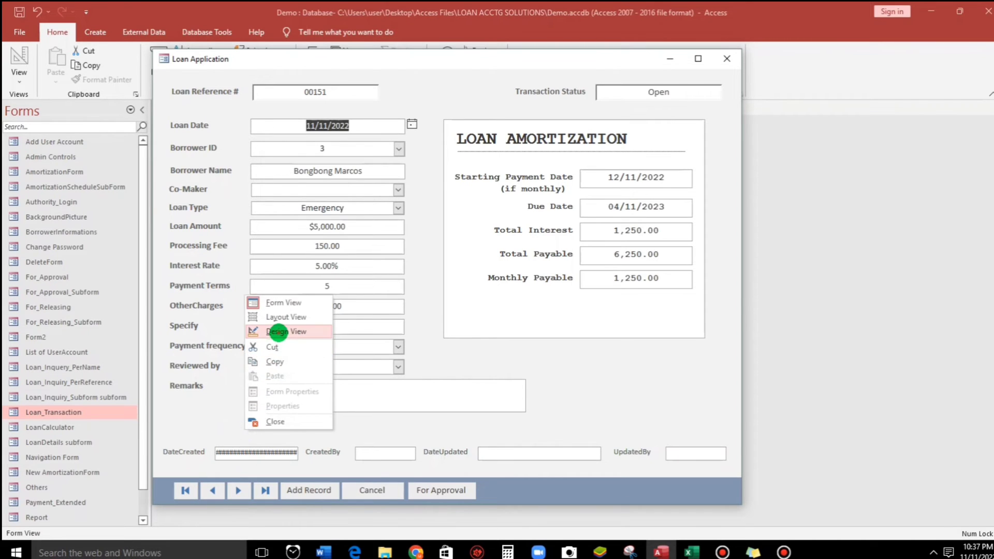
click(278, 330)
scroll(297, 500, down, 3)
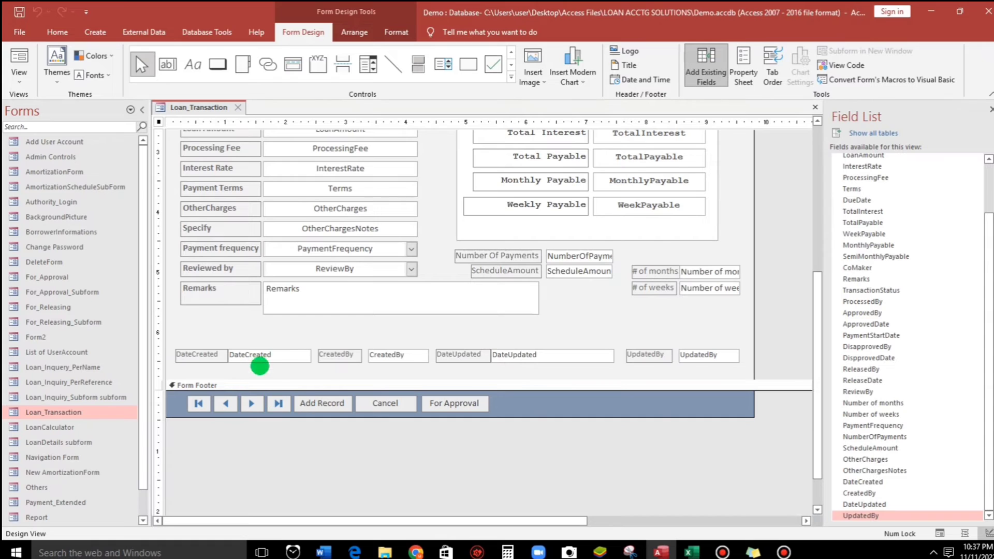
drag(347, 365, 544, 349)
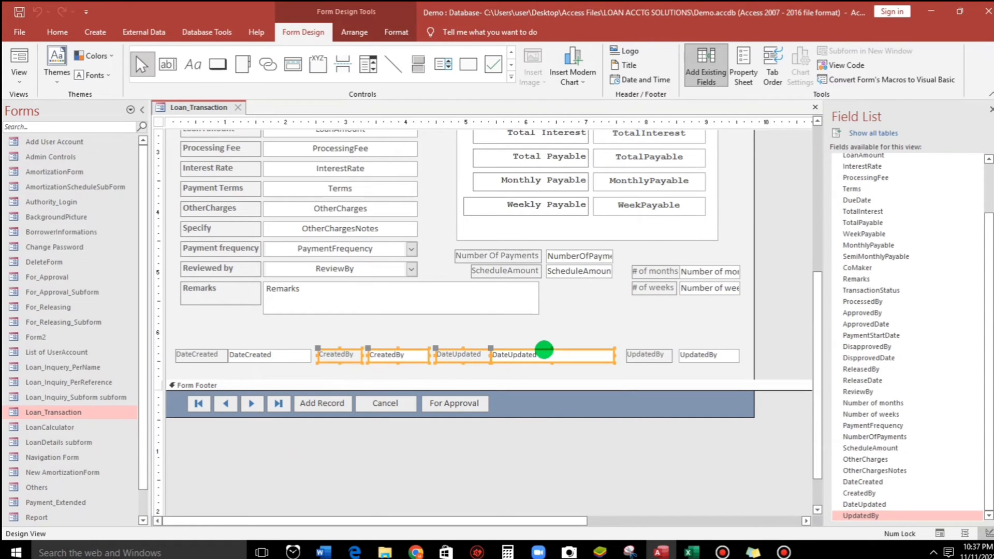
drag(355, 360, 363, 362)
- Widen the DateCreated text box to fill the space before the CreatedBy label
drag(269, 357, 327, 356)
click(300, 356)
click(305, 355)
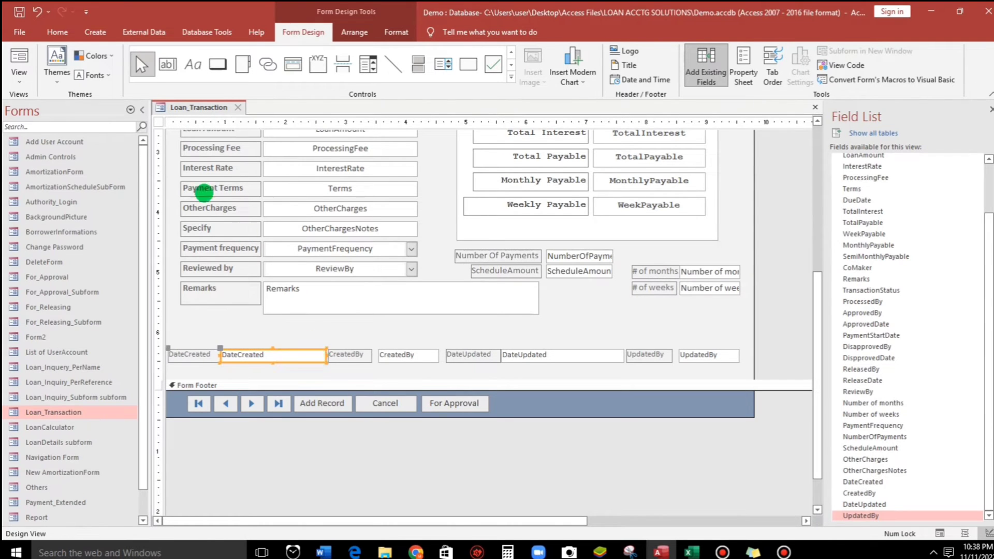
- Switch the loan form to Form View and browse to loan 00151 to check its DateCreated value
click(13, 47)
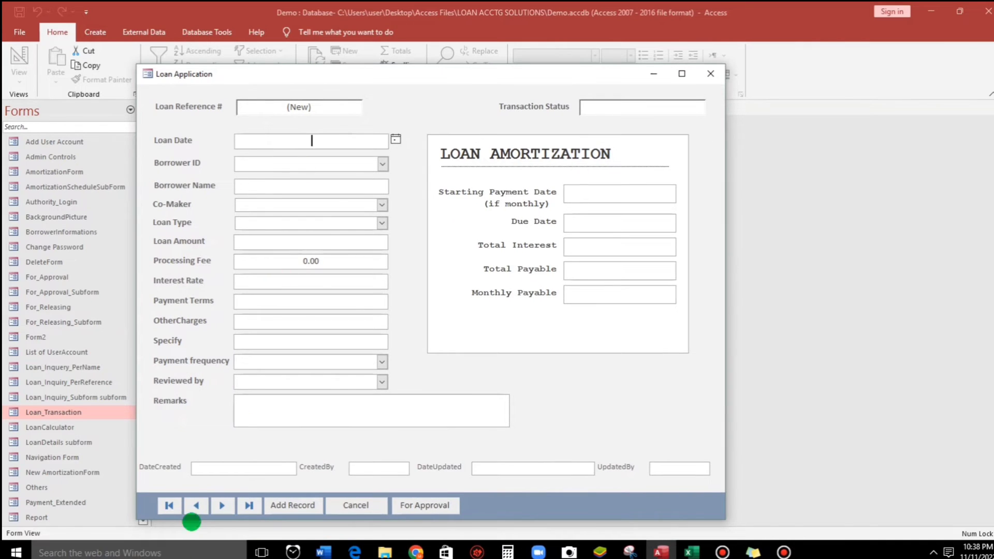
click(195, 505)
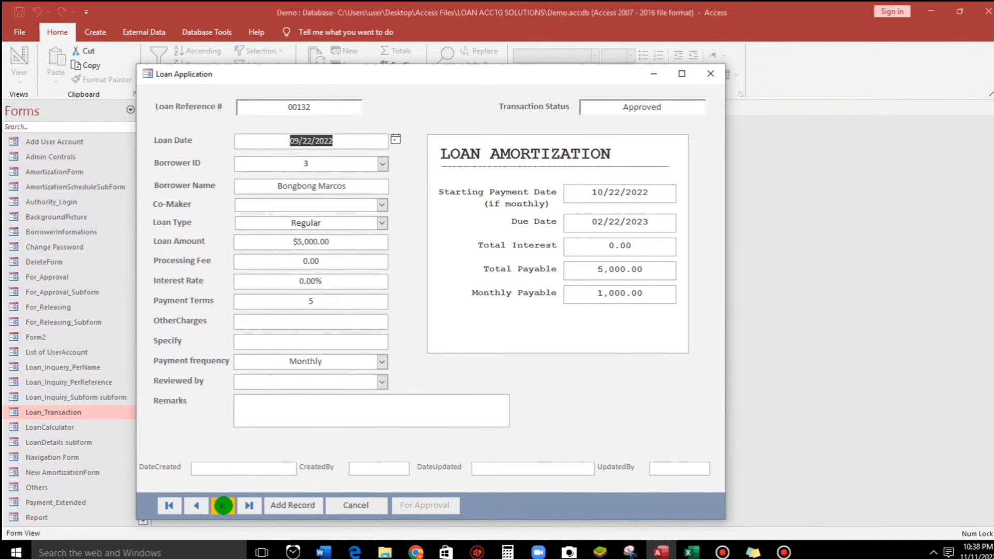
click(221, 505)
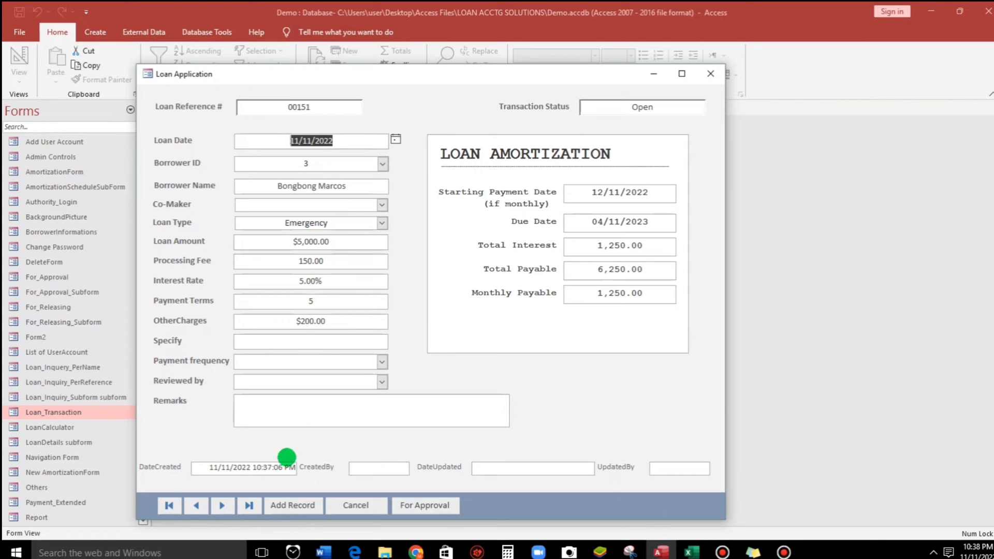
- Minimize the loan form, list the database tables, and open the LoanDetails table
click(653, 74)
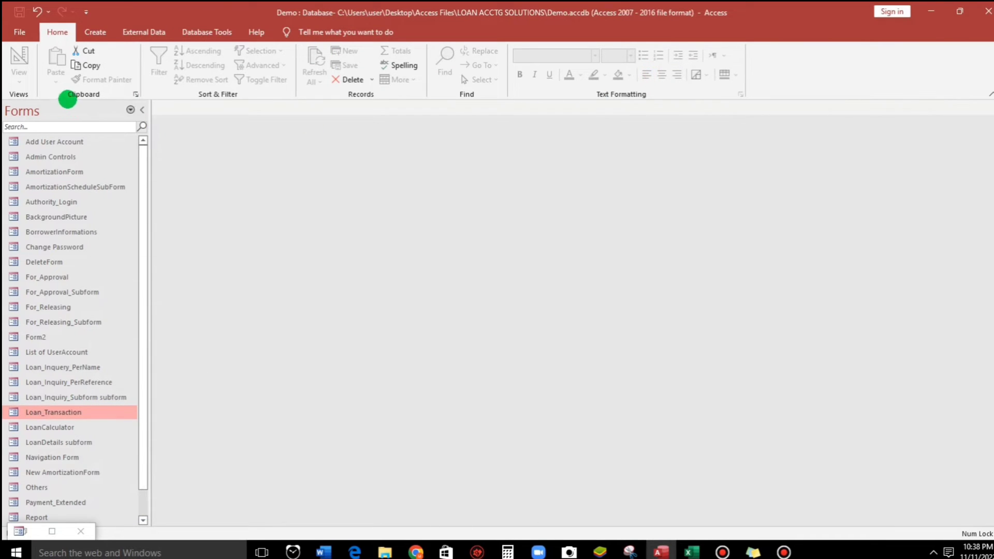
click(130, 110)
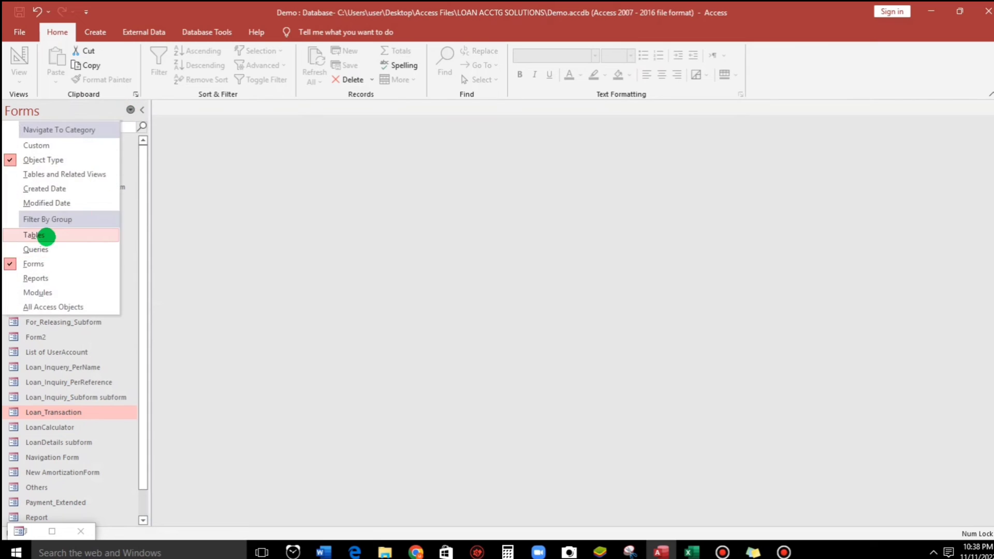
click(52, 235)
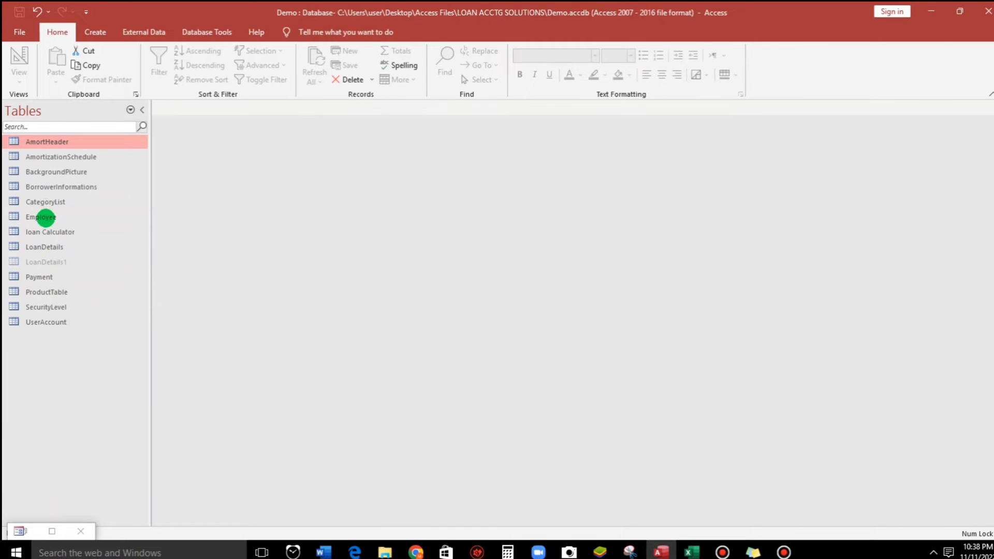
click(40, 248)
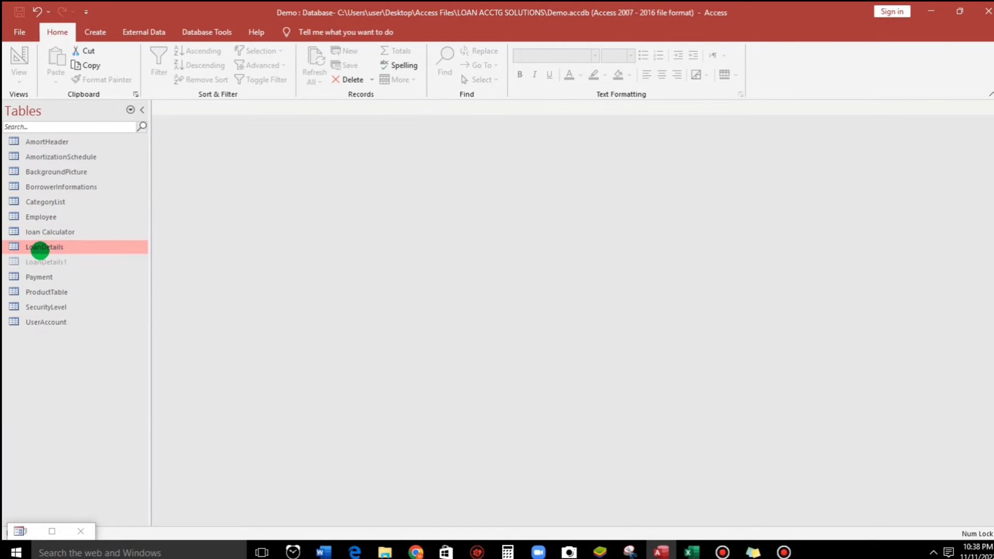
double_click(40, 249)
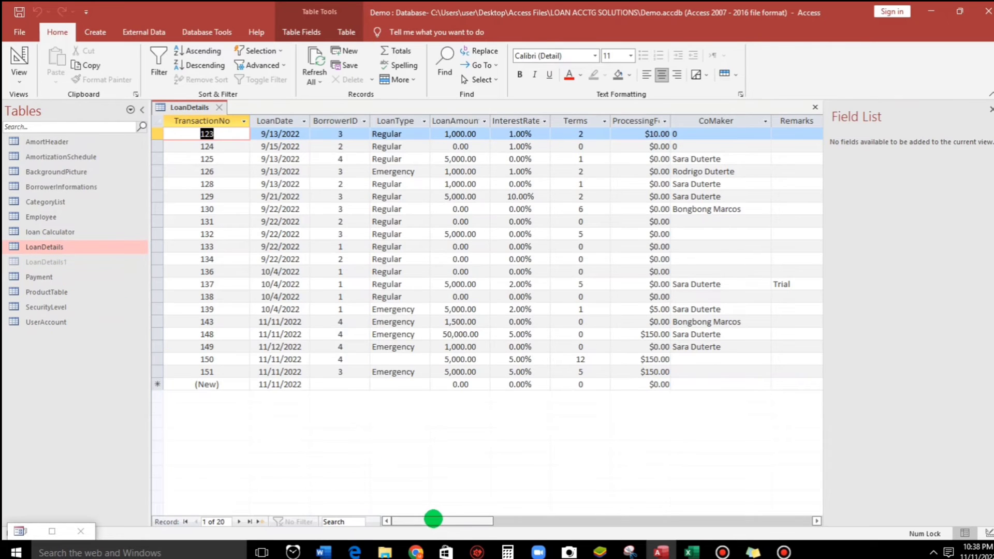
- Examine the DateCreated and CreatedBy columns for the newest loan in LoanDetails and compare them with the loan form
drag(433, 519, 547, 519)
click(988, 107)
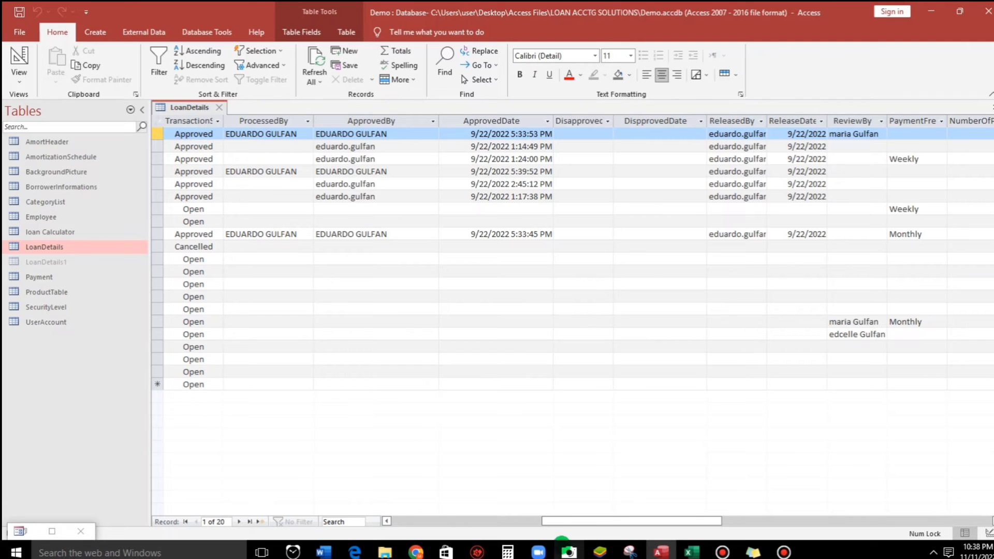
drag(563, 522, 684, 521)
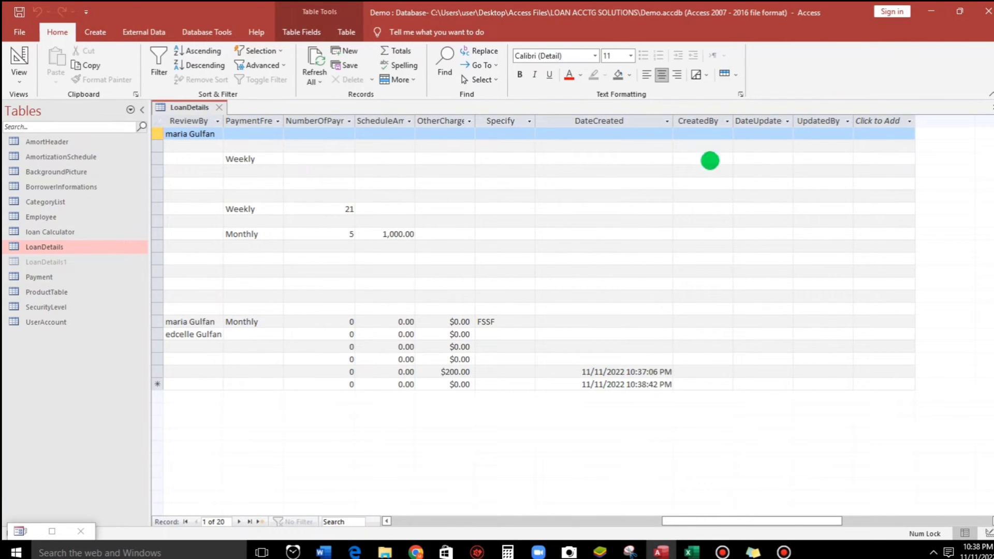
click(684, 372)
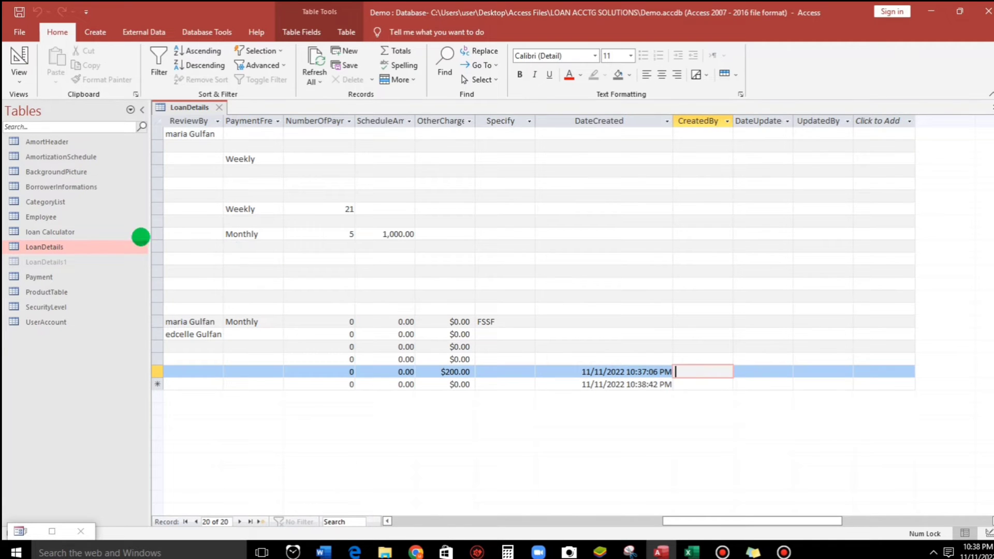
click(26, 532)
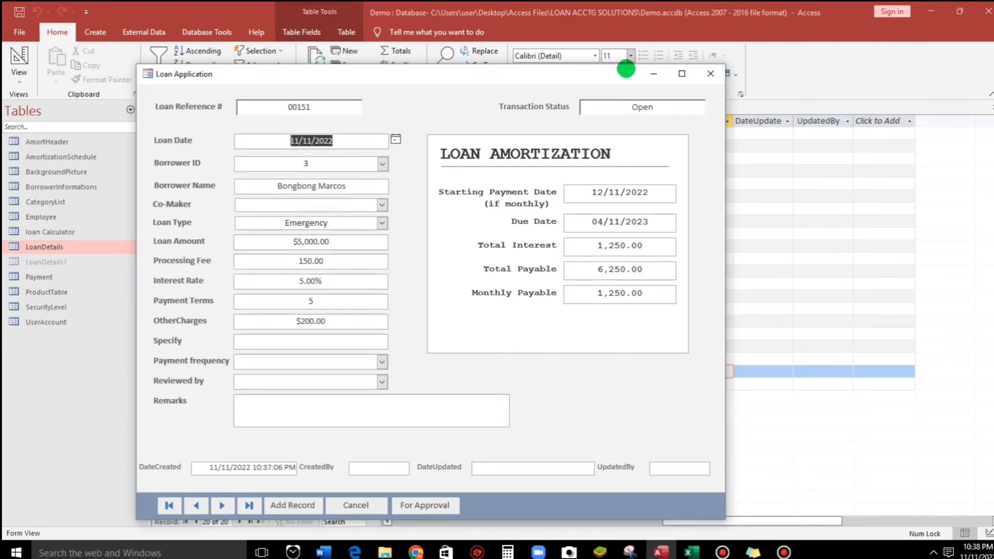
click(653, 74)
- List the database forms, open Navigation Form and switch it to Design View
click(130, 110)
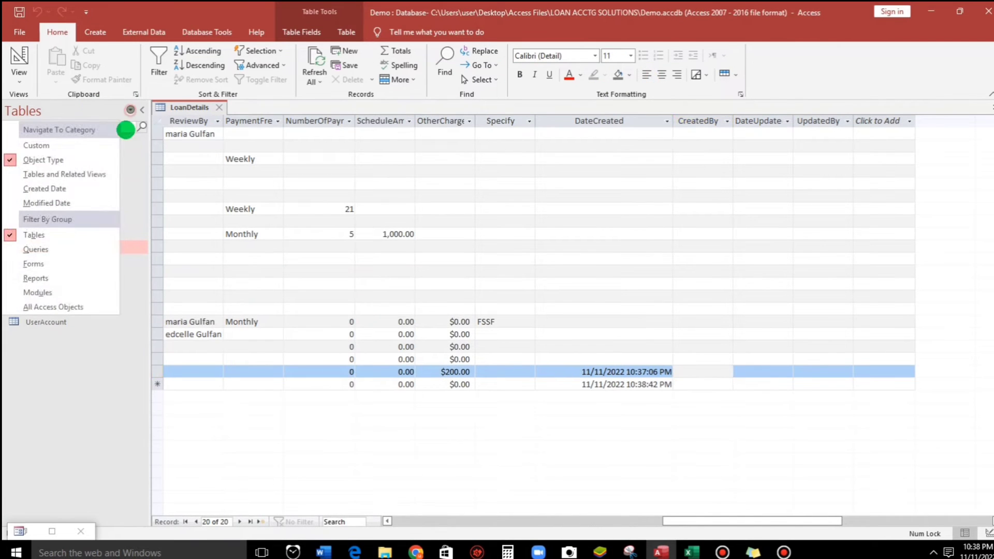
click(34, 264)
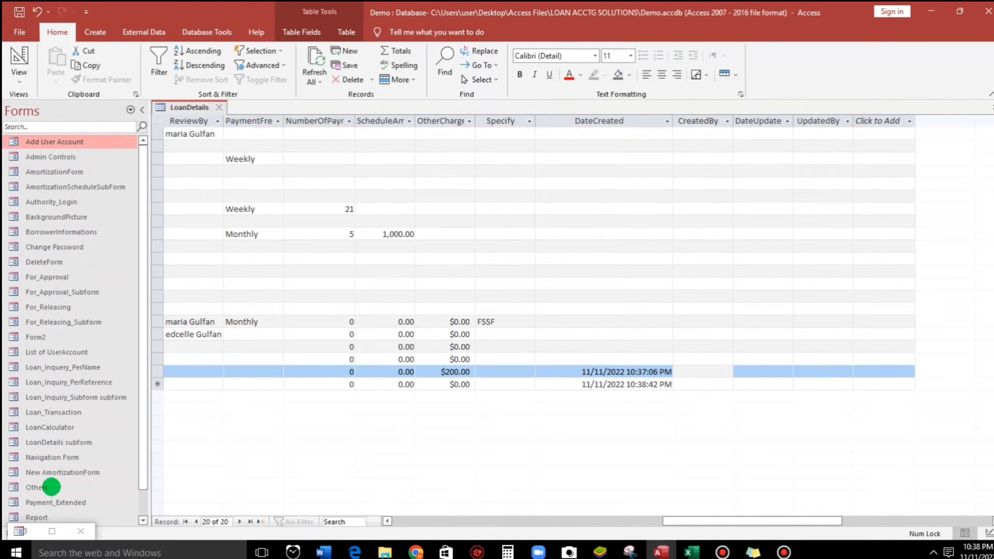
click(46, 456)
double_click(45, 456)
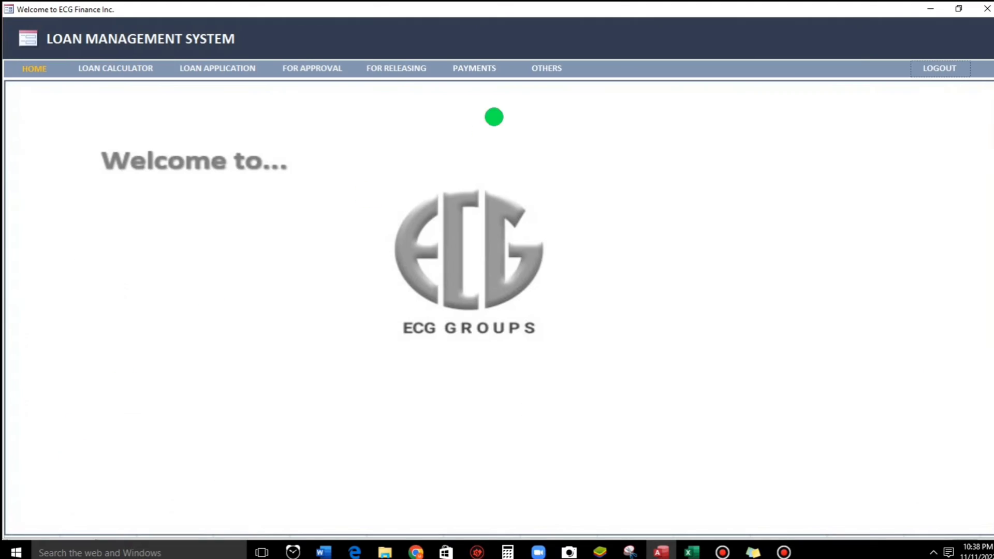
right_click(509, 11)
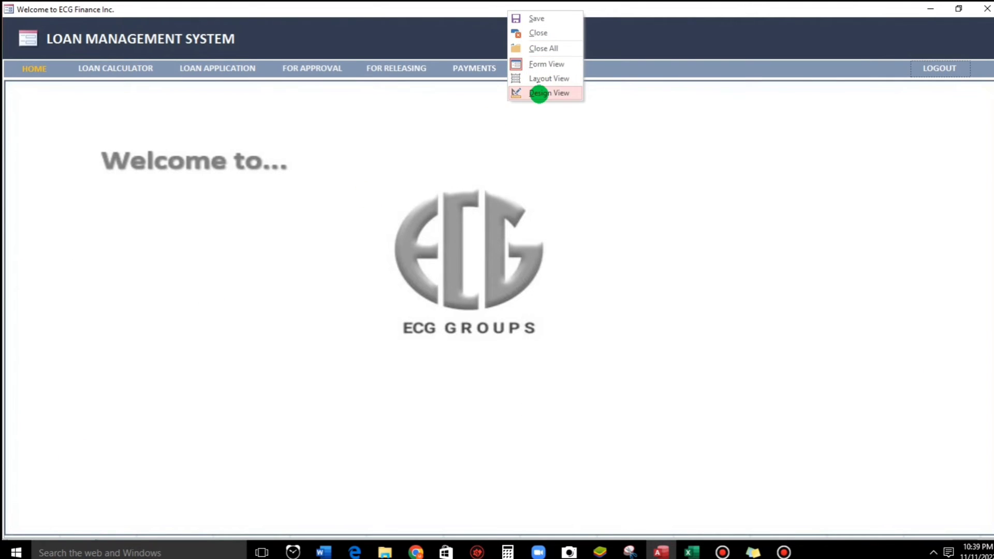
click(541, 93)
- Check the name of the unbound text box in the Navigation Form header through its Other properties
click(799, 161)
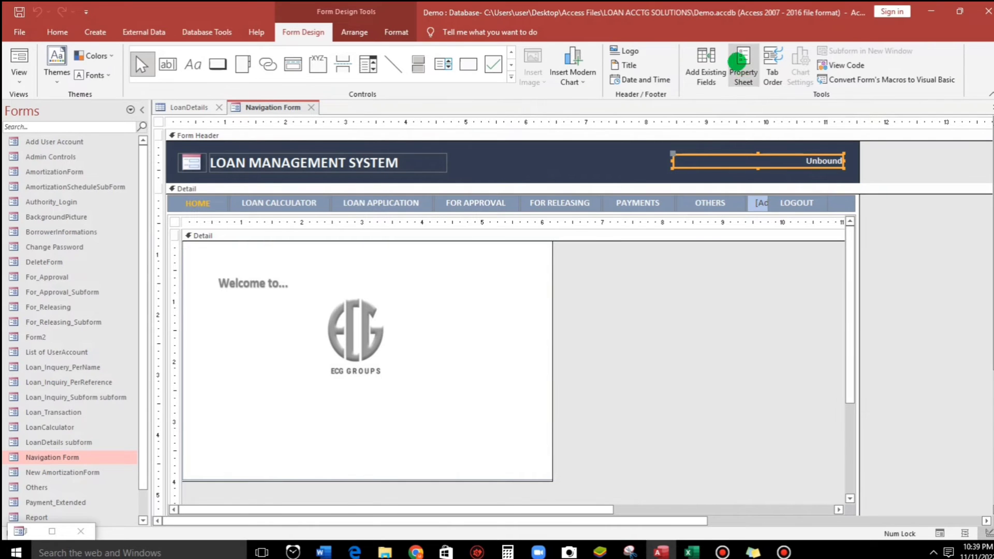
click(714, 60)
click(744, 65)
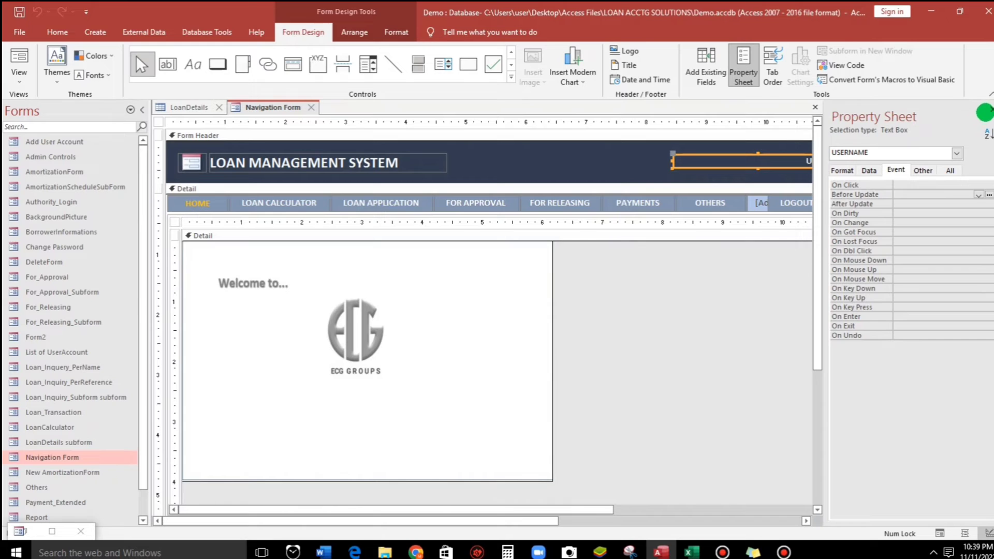
click(924, 169)
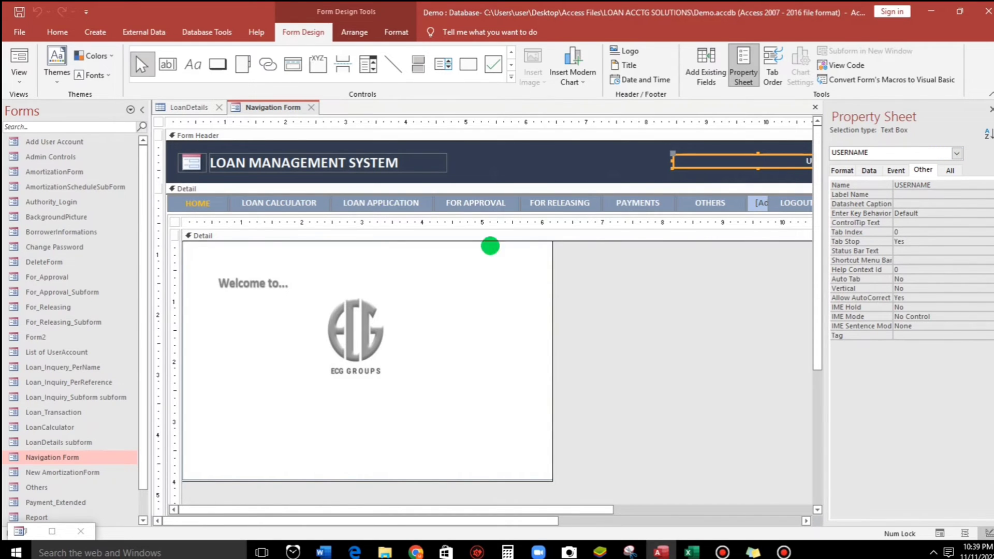
- Restore the minimized loan form and switch it to Design View at the audit field row
double_click(34, 532)
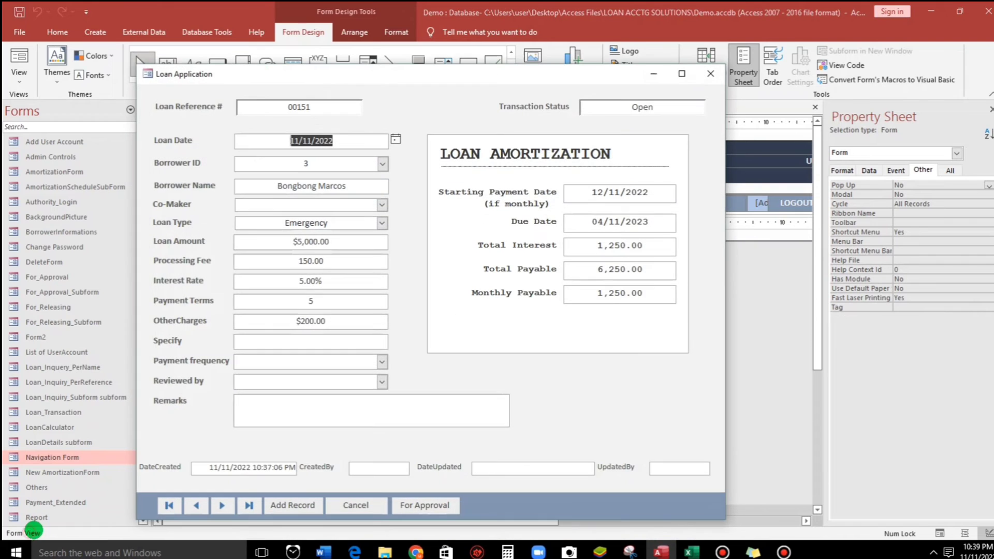
right_click(444, 106)
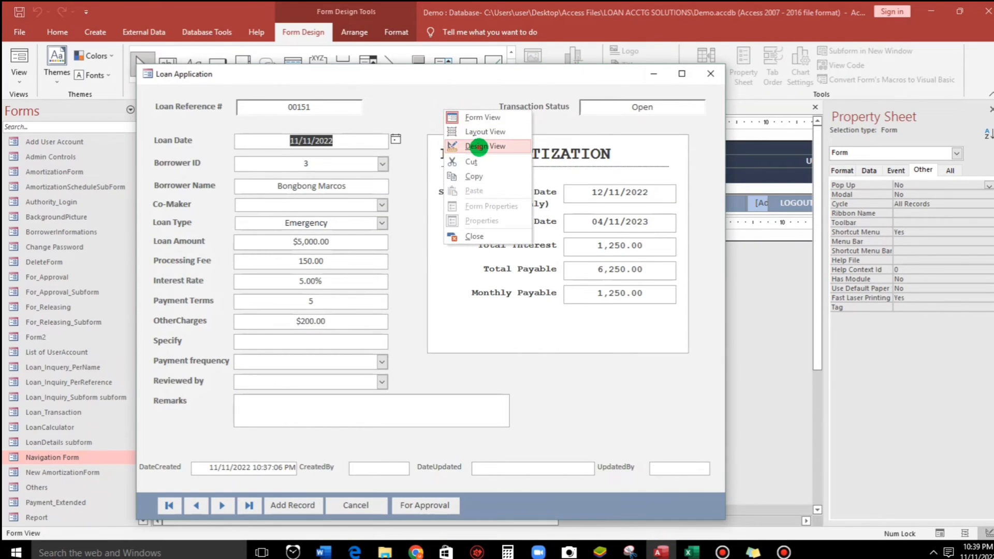
click(479, 146)
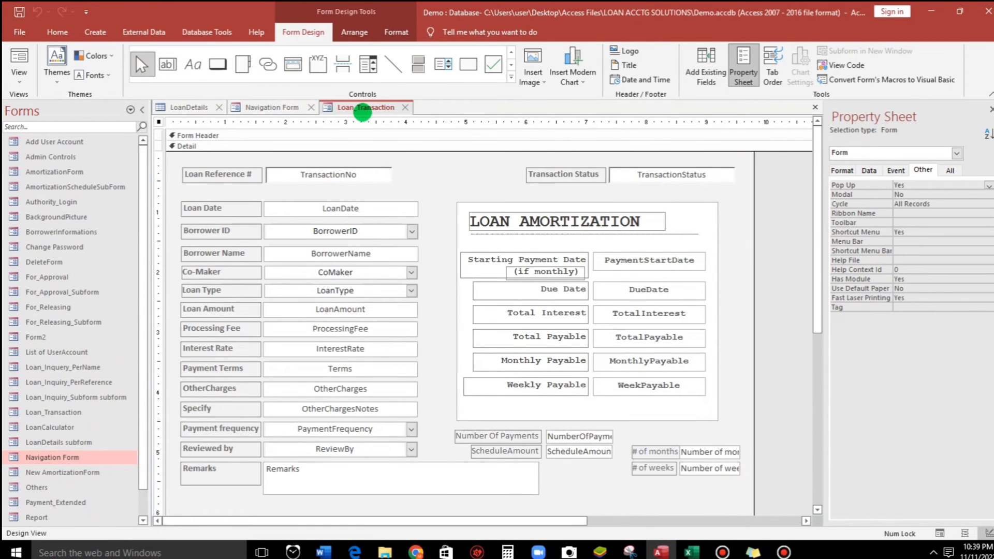
scroll(373, 471, down, 3)
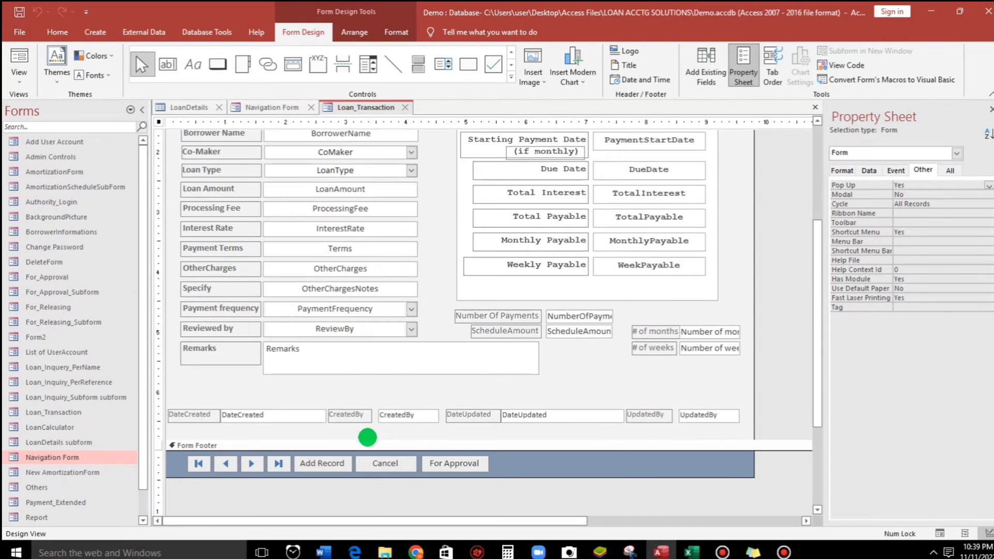
- Set the default value of the loan form's CreatedBy text box to forms![Navigation Form]![USERNAME] using the Expression Builder
click(405, 415)
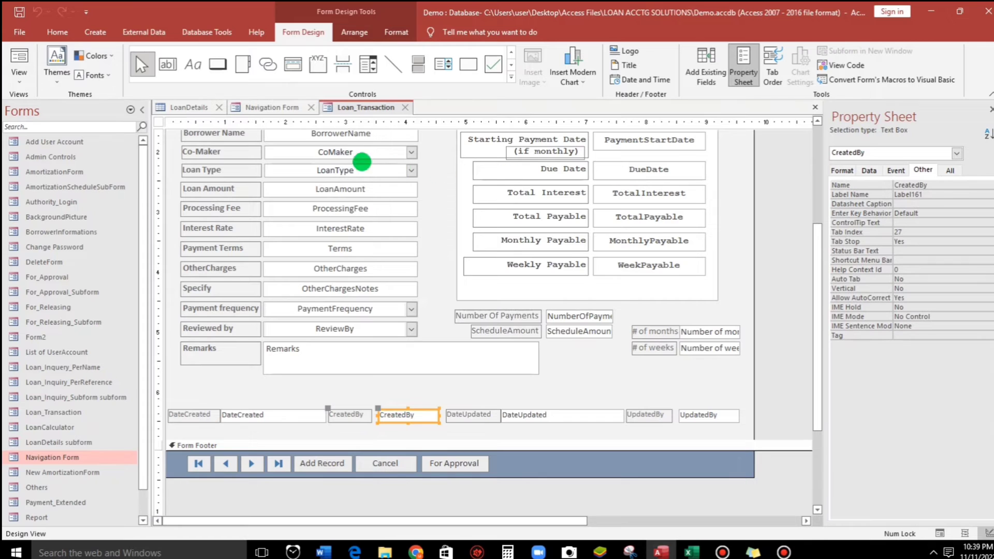
click(283, 108)
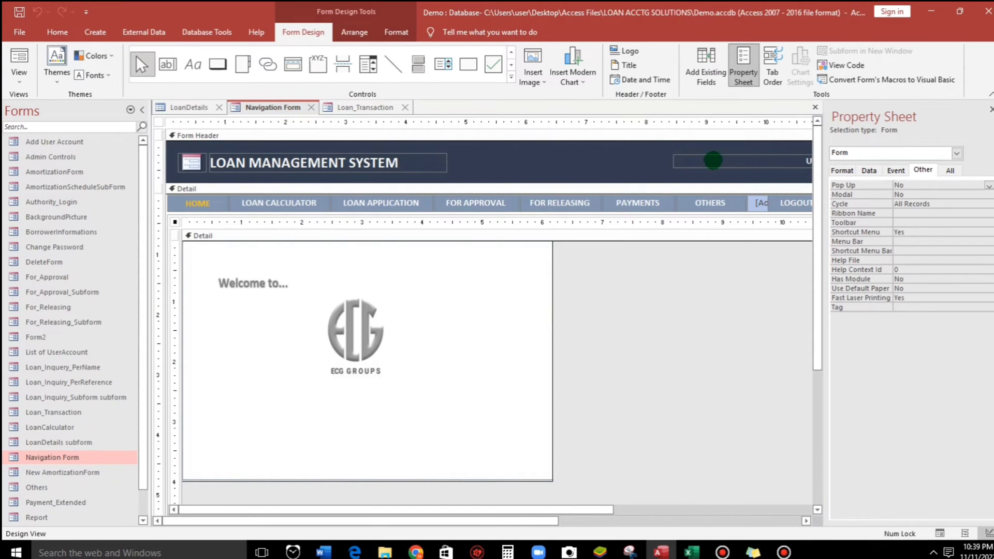
click(380, 108)
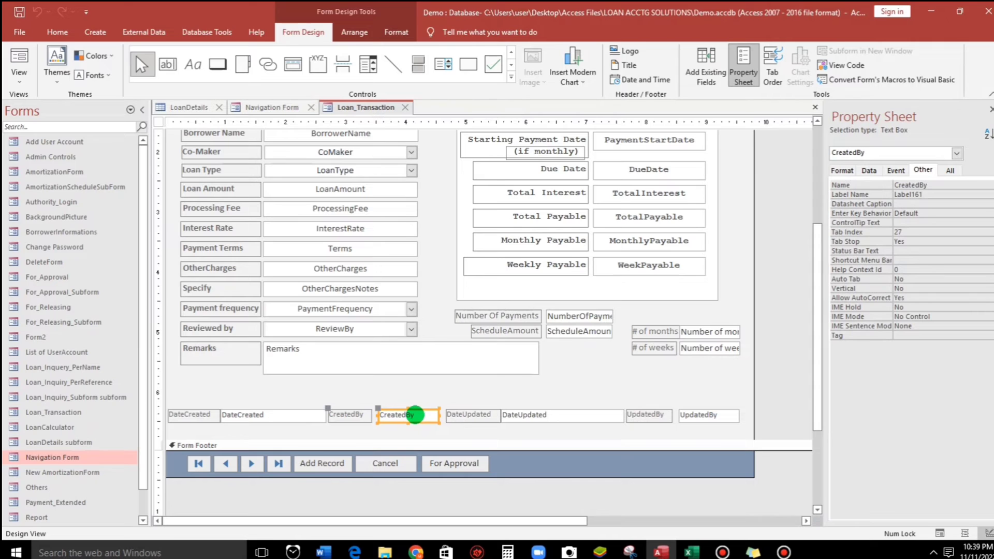
click(871, 170)
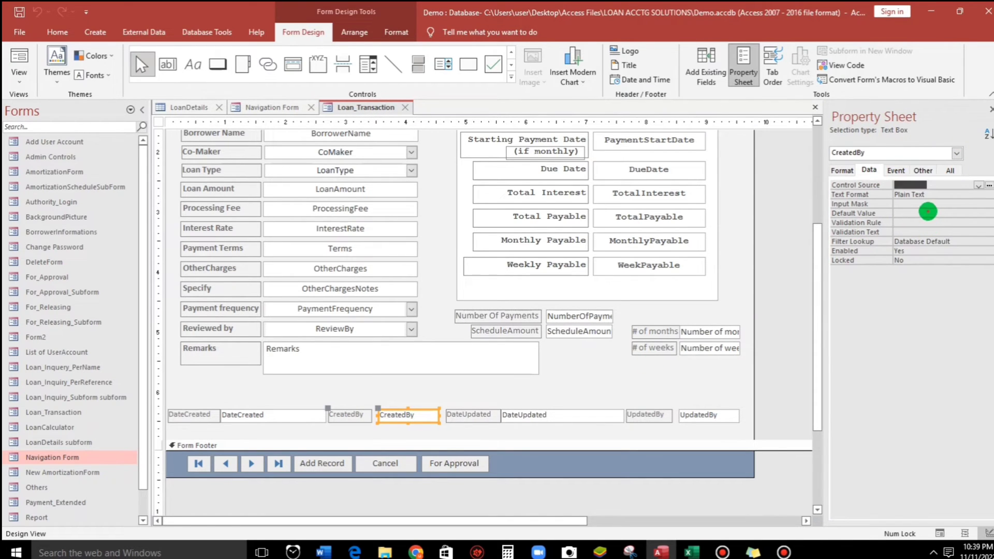
click(928, 213)
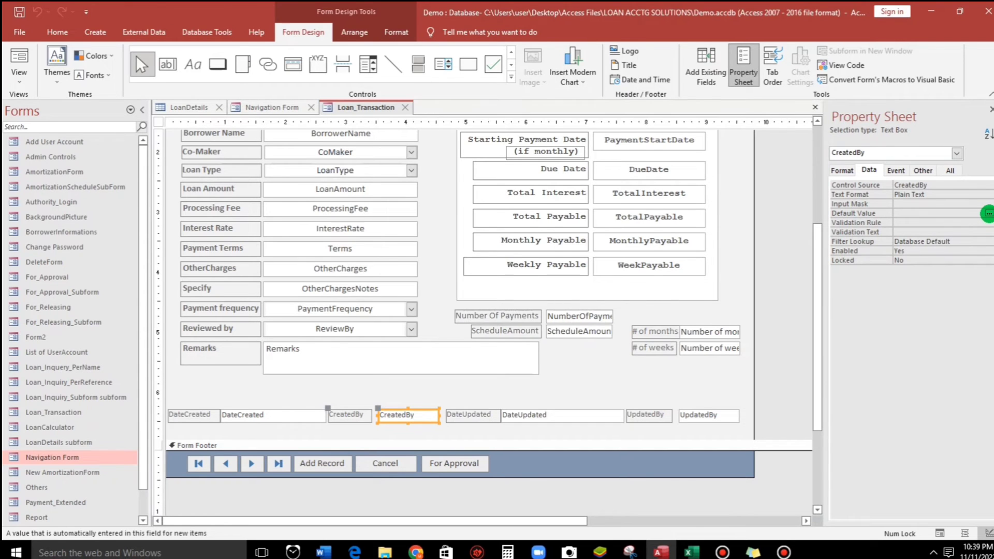
click(988, 212)
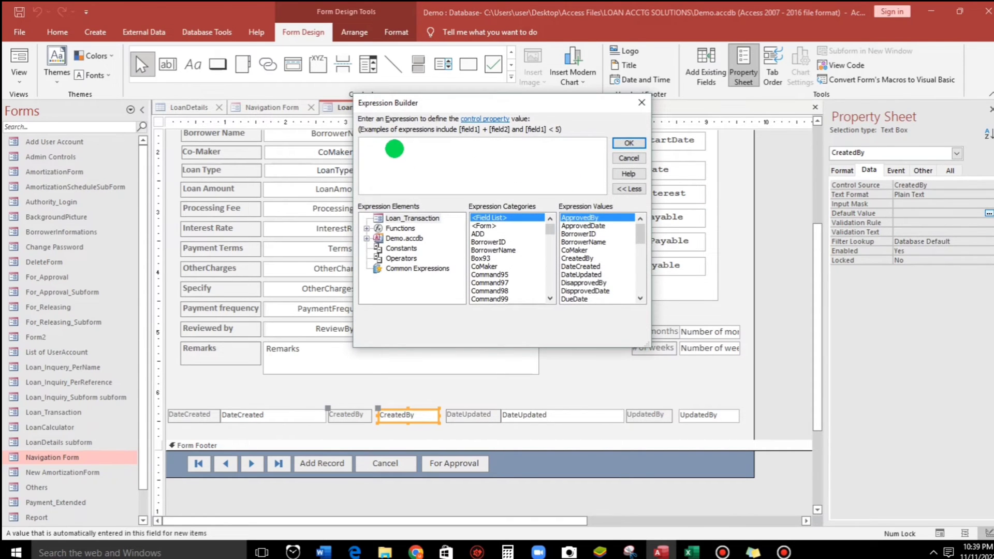
text(forms)
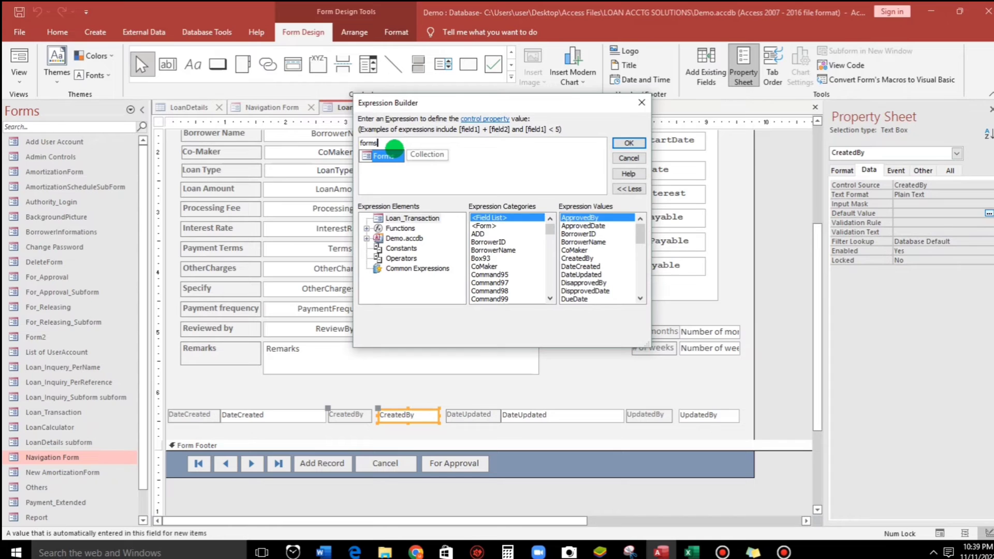
text(!)
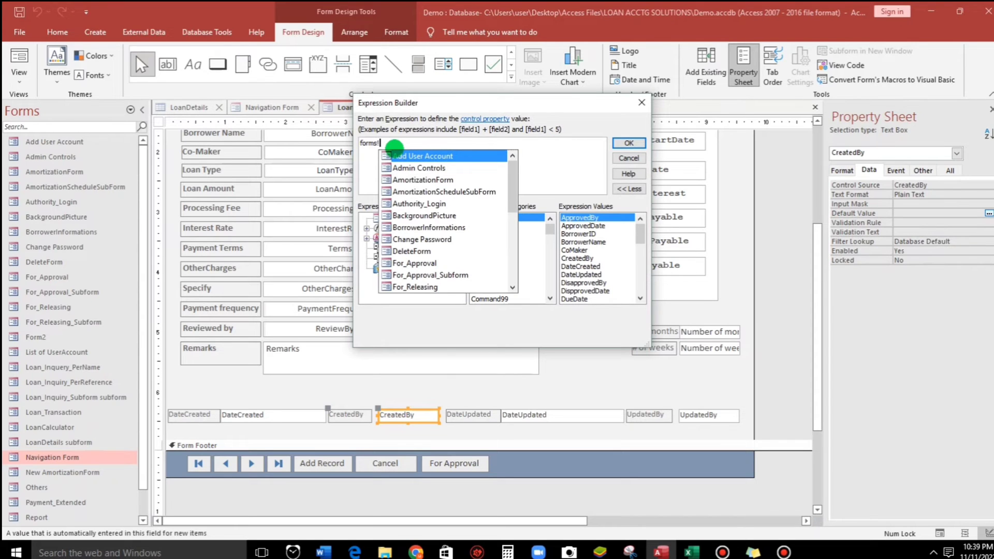
text([Na)
key(Tab)
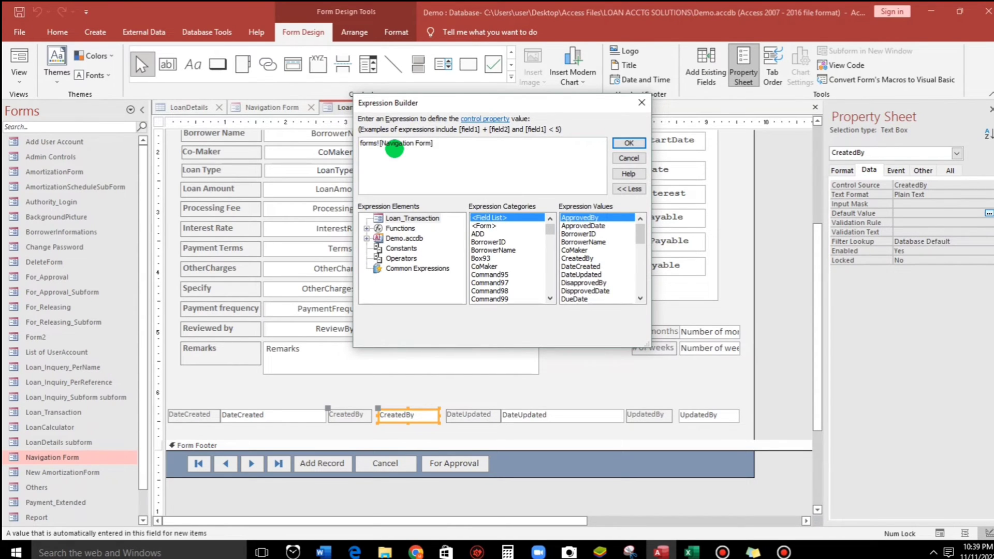
text(!use)
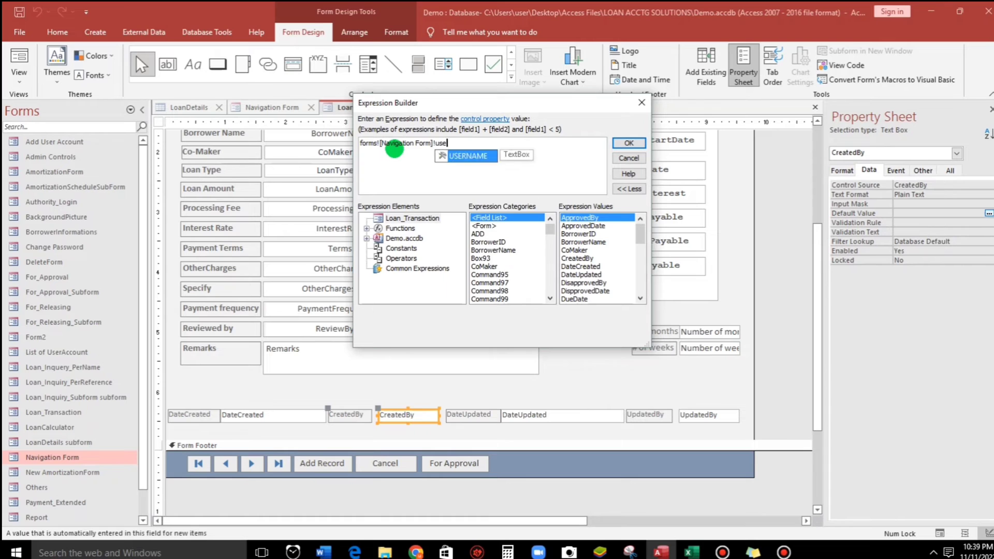
key(Tab)
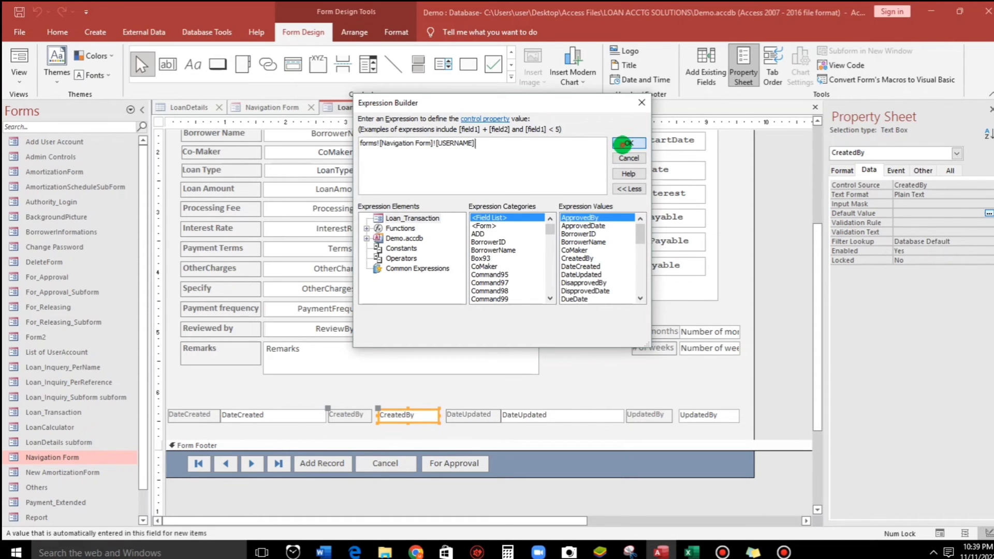
click(628, 143)
click(518, 384)
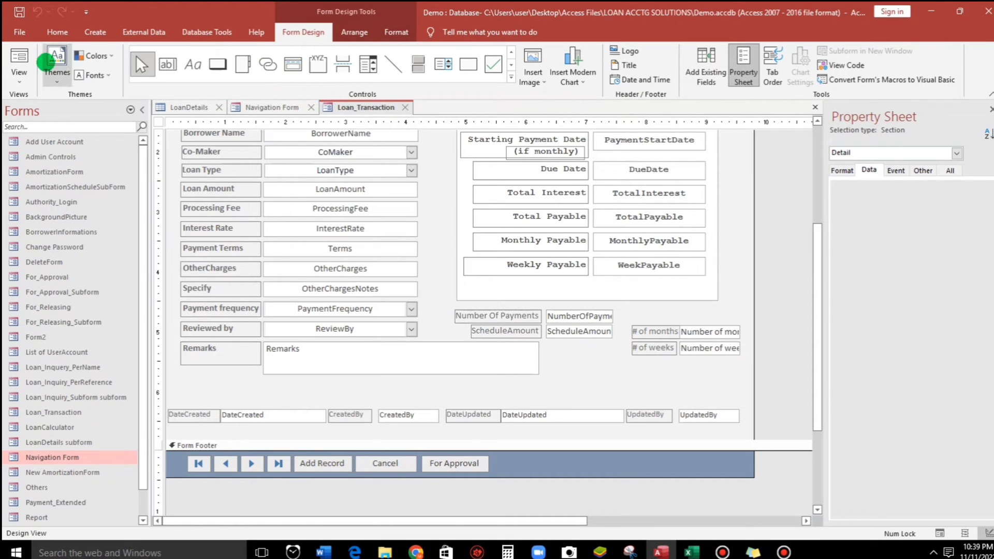
- Save and close the Loan_Transaction form, and close the Navigation Form after switching it to Form View
click(19, 11)
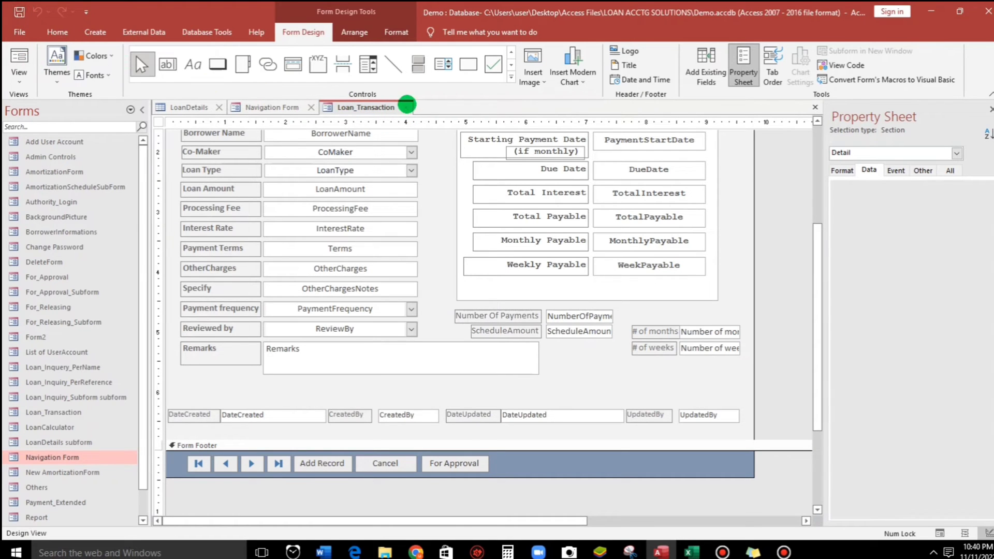
click(407, 107)
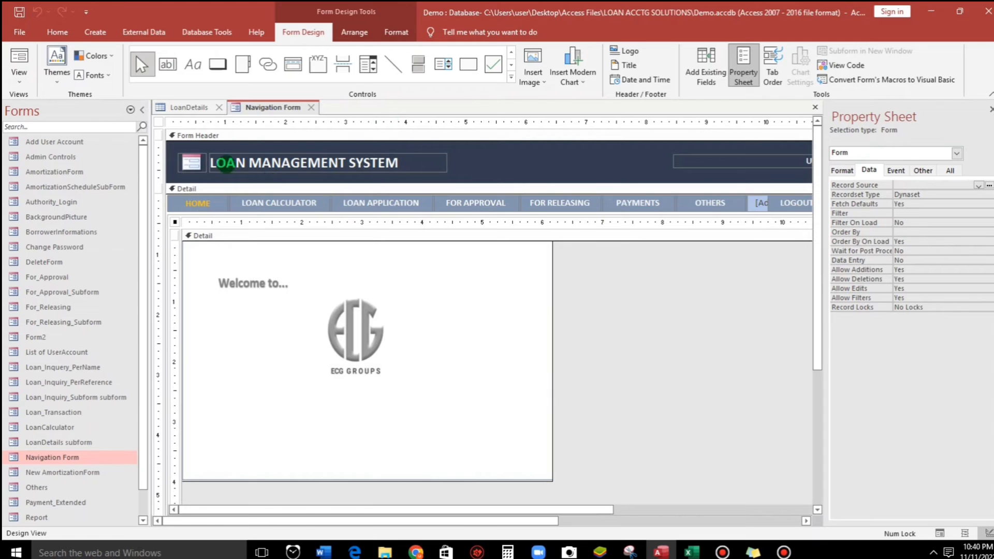
click(18, 54)
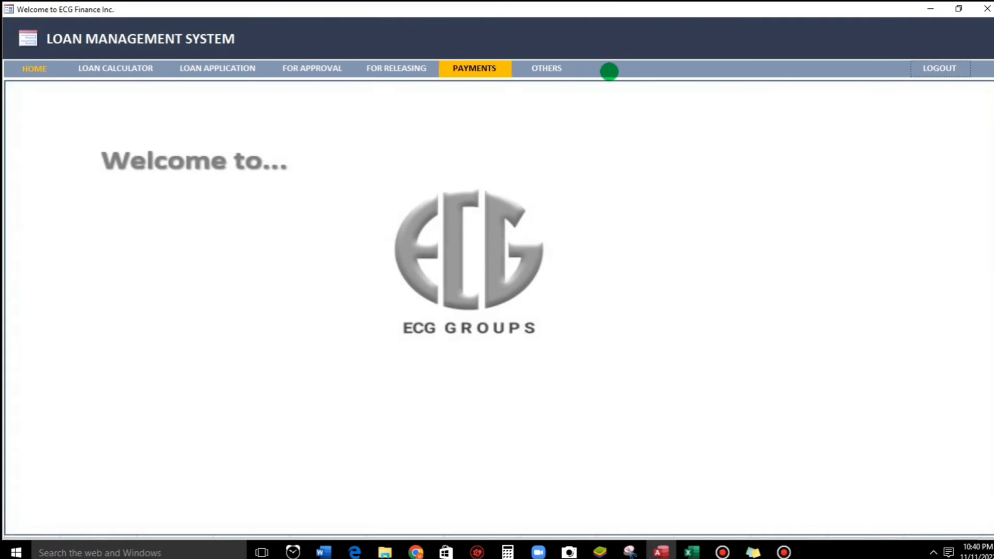
click(987, 8)
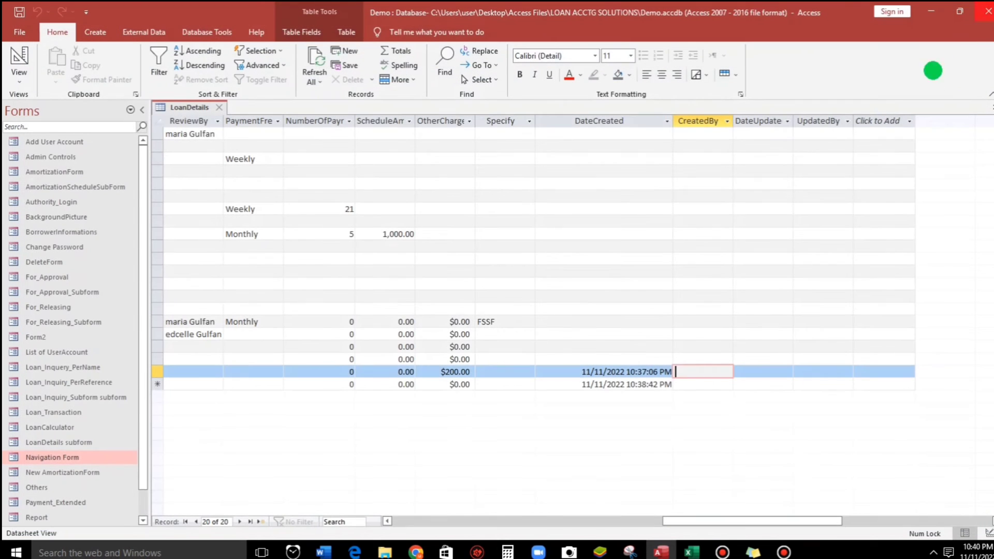
- Open the Authority_Login form and log in as USER1 with the account password
double_click(60, 202)
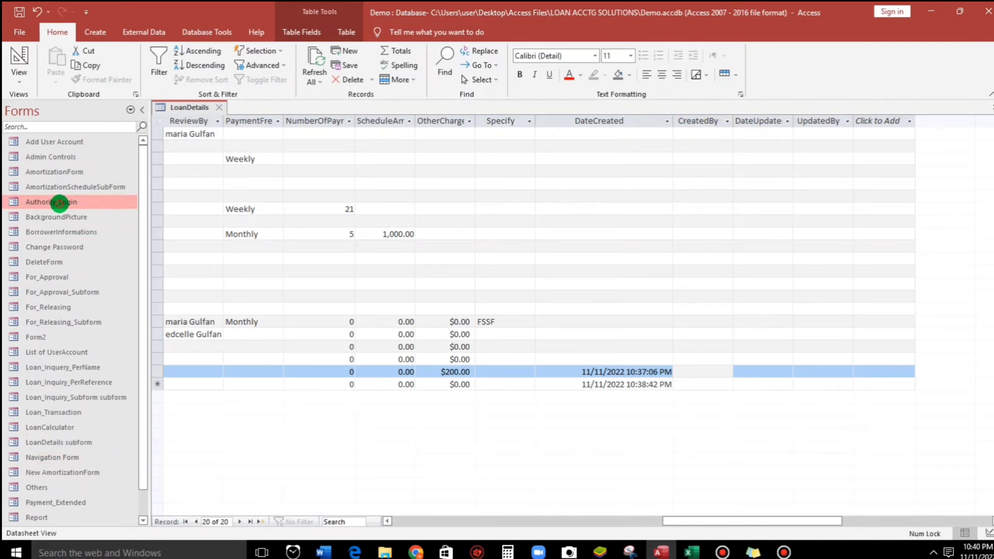
text(user1)
key(Tab)
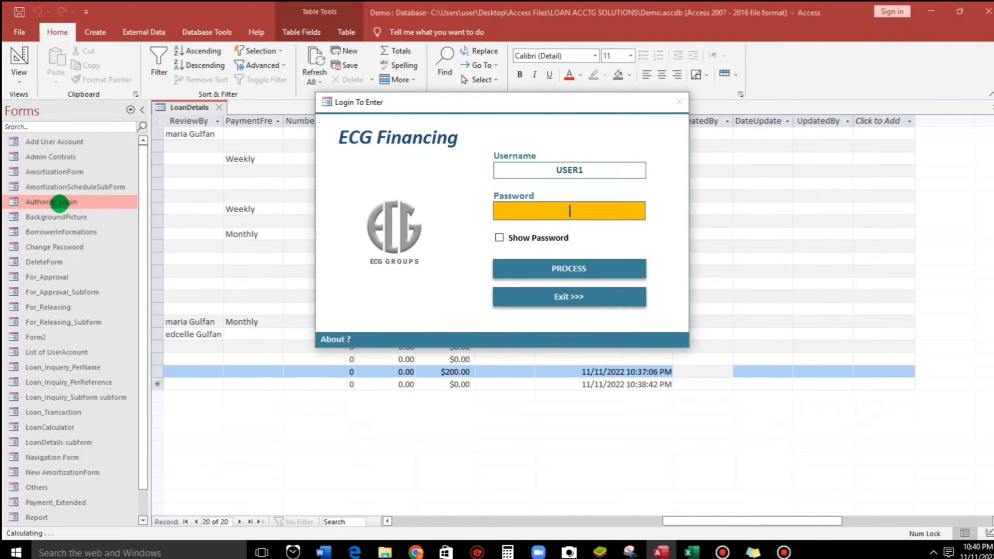
key(Return)
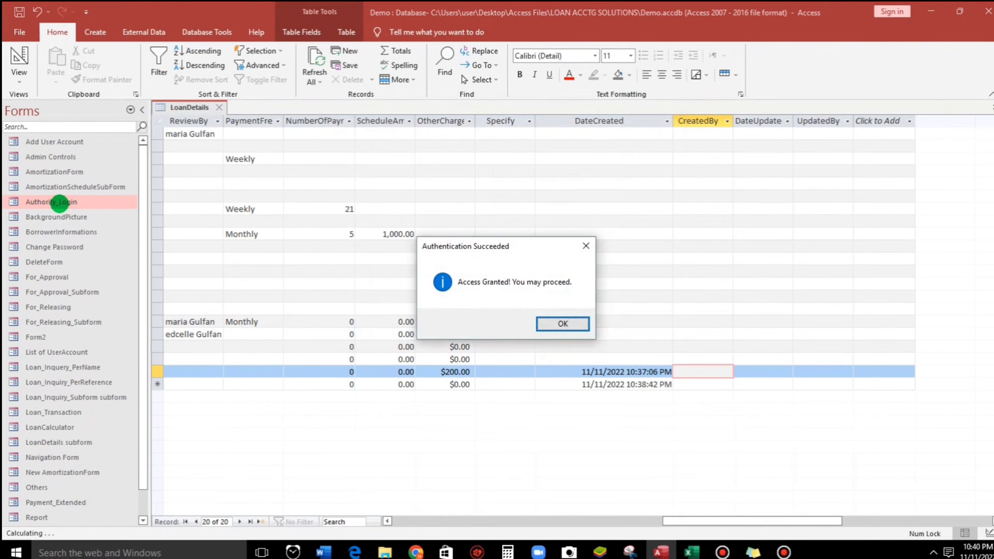
key(Return)
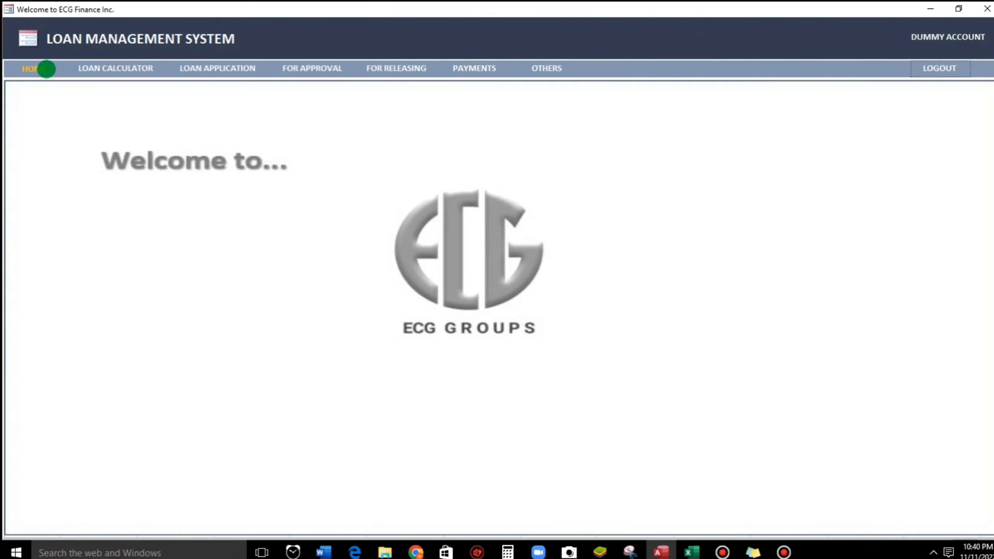
- Start a new loan application dated 11/11/2022 with Gloria Arroyo as the borrower
click(218, 68)
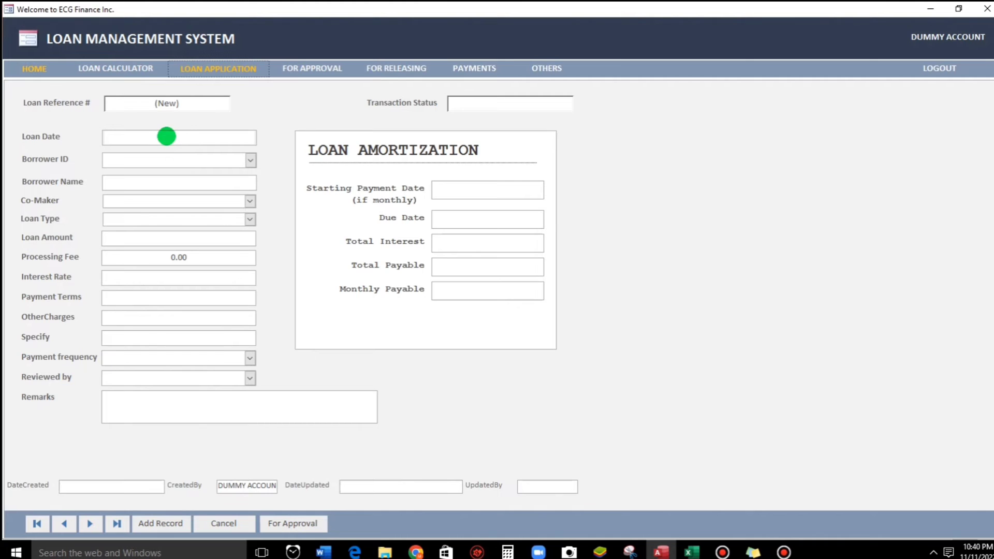
click(265, 136)
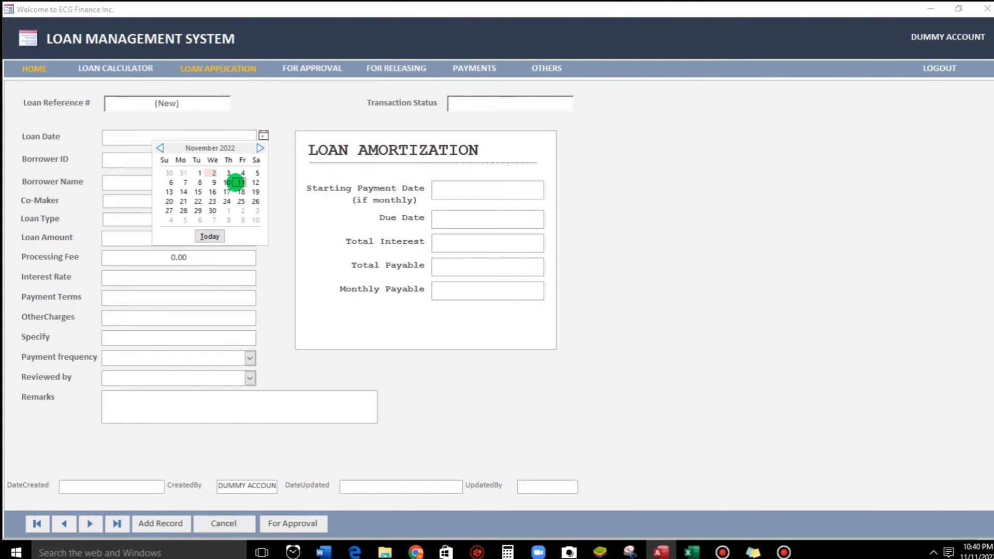
click(237, 180)
click(251, 160)
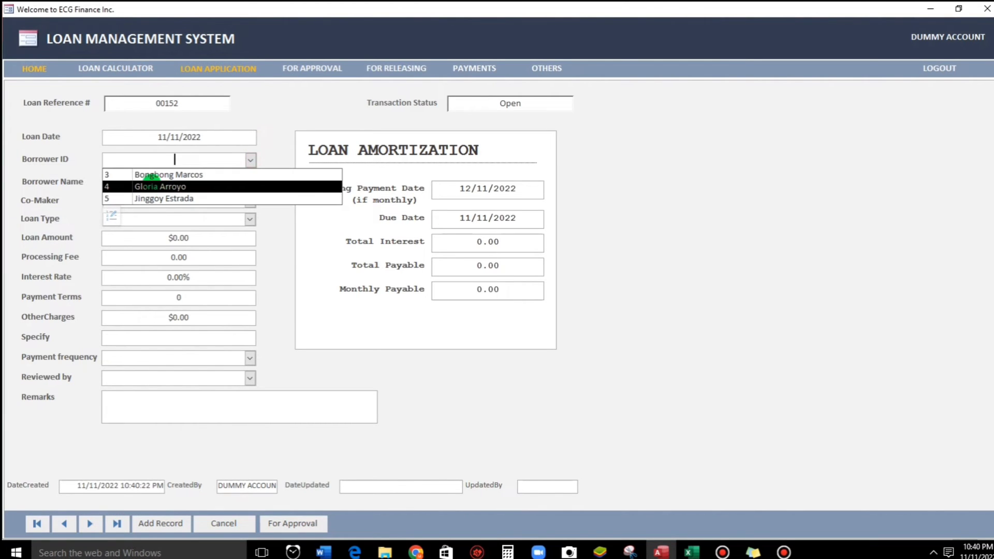
click(151, 181)
- Choose Bongbong Marcos as the co-maker and Regular as the loan type
click(250, 201)
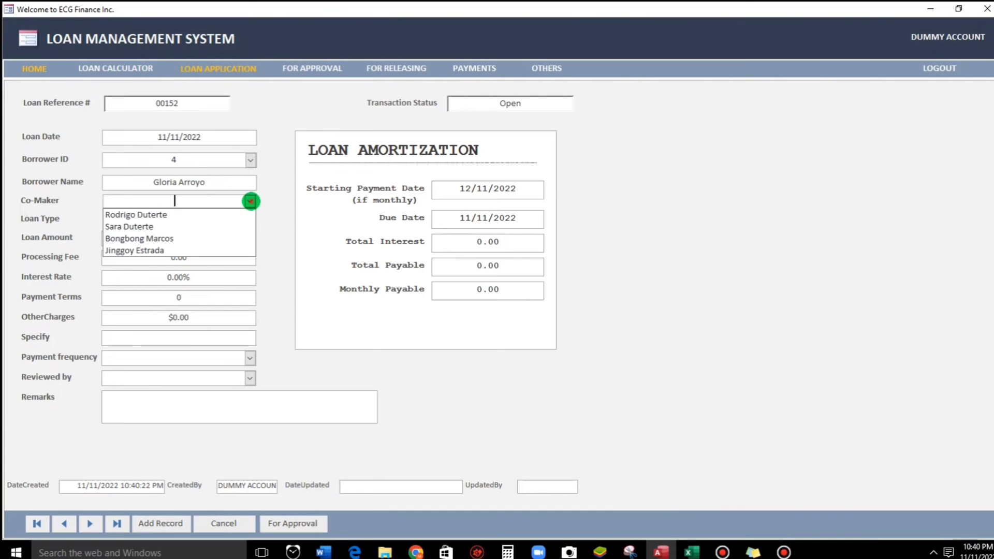
click(158, 238)
click(249, 219)
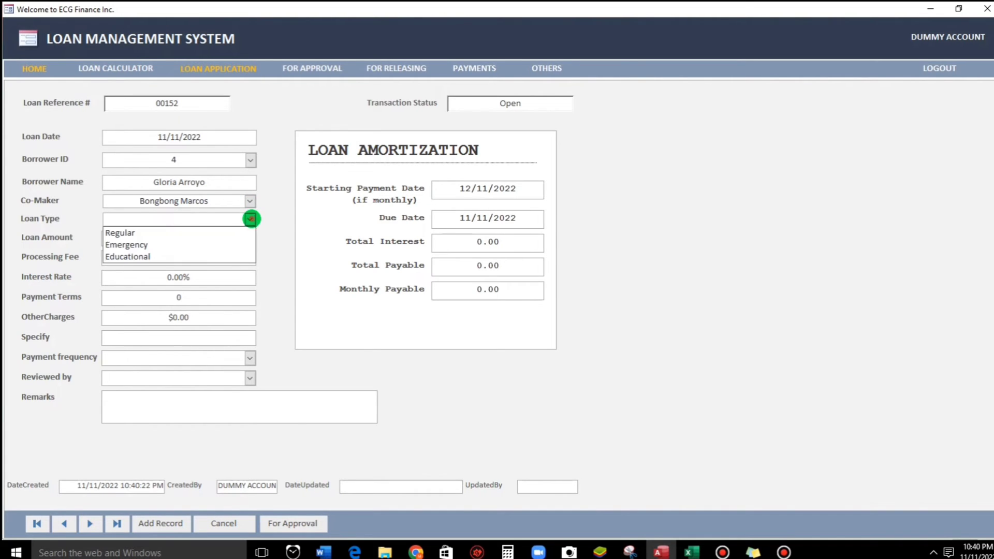
click(114, 233)
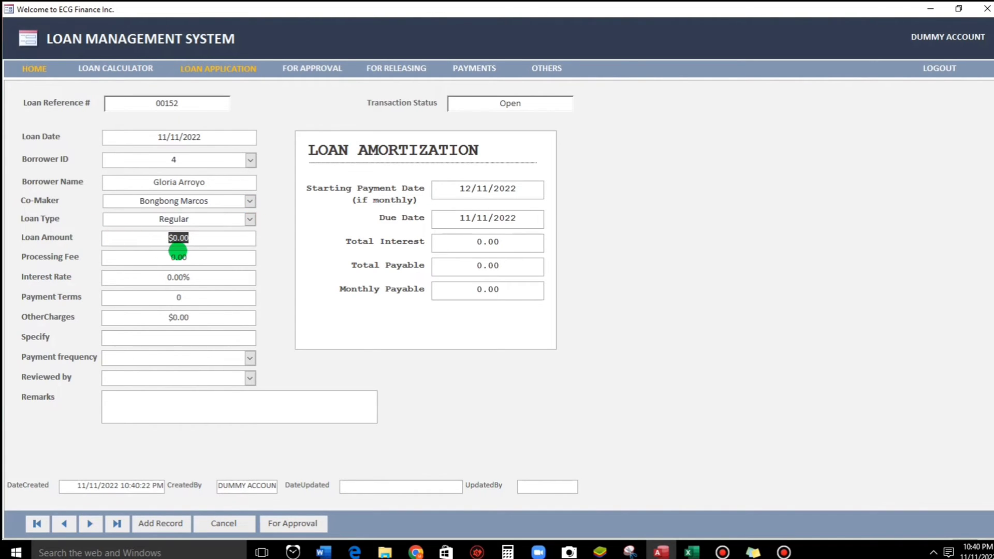
- Enter a loan amount of 100000 and payment terms of 24
text(100000)
key(Tab)
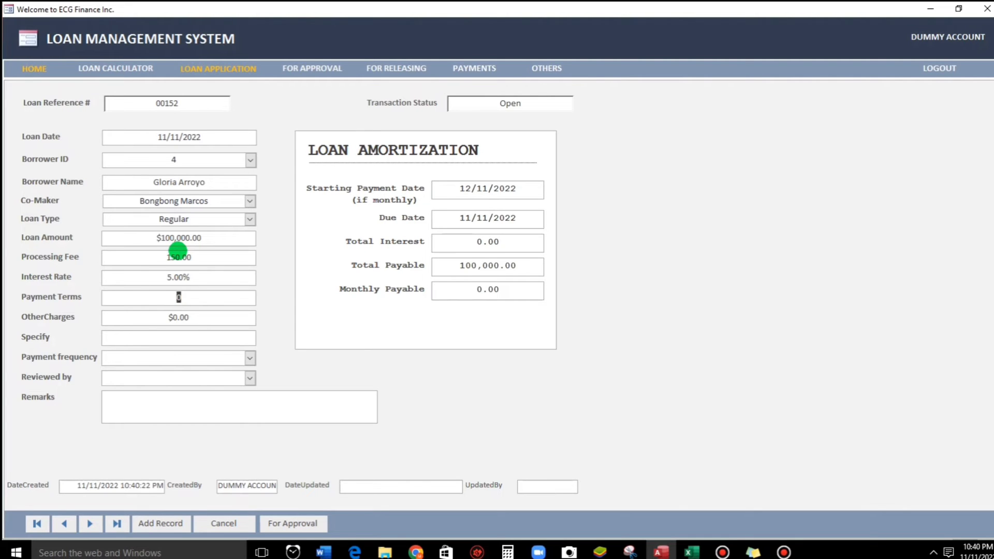
key(Tab)
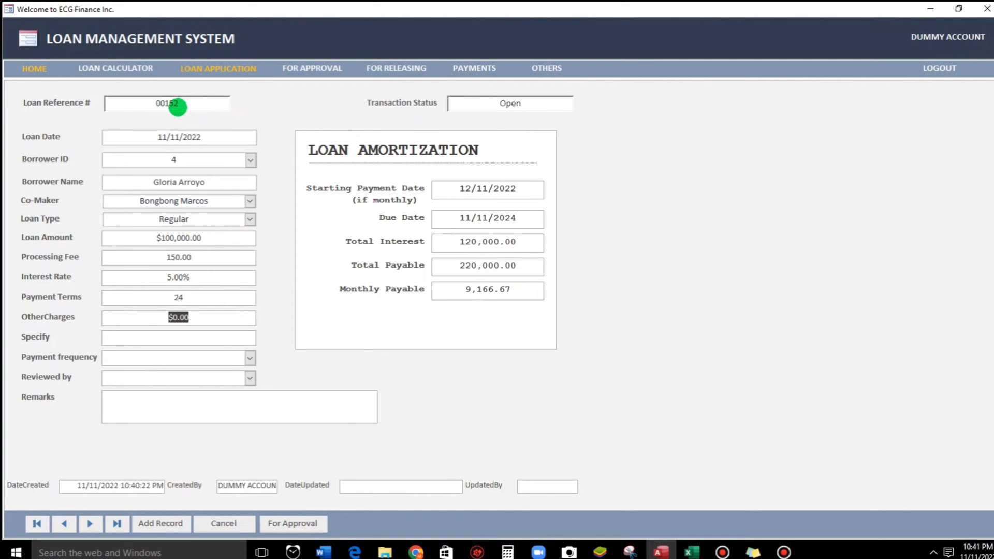
- Close the loan system window, refresh LoanDetails and widen the CreatedBy column to check the audit values of the newest loan
click(985, 10)
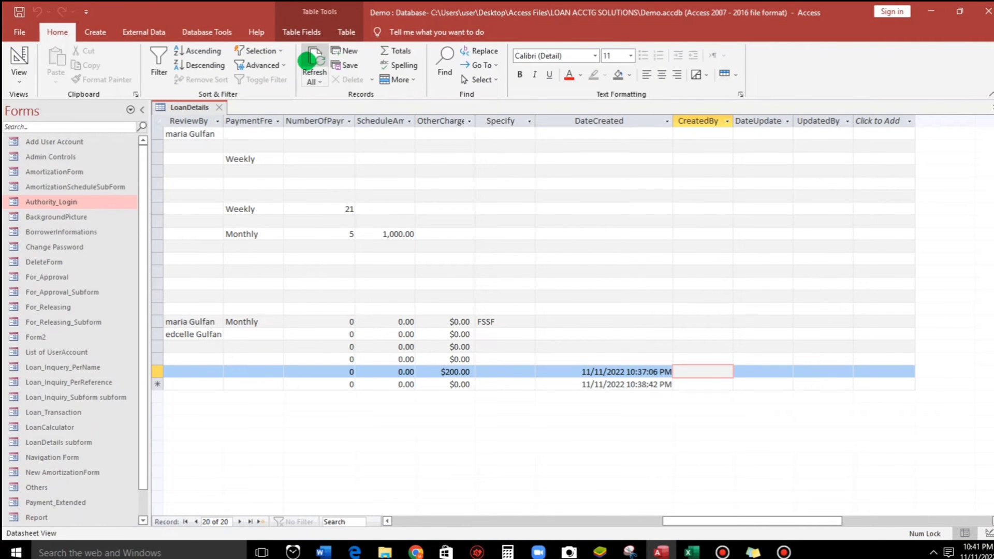
click(313, 62)
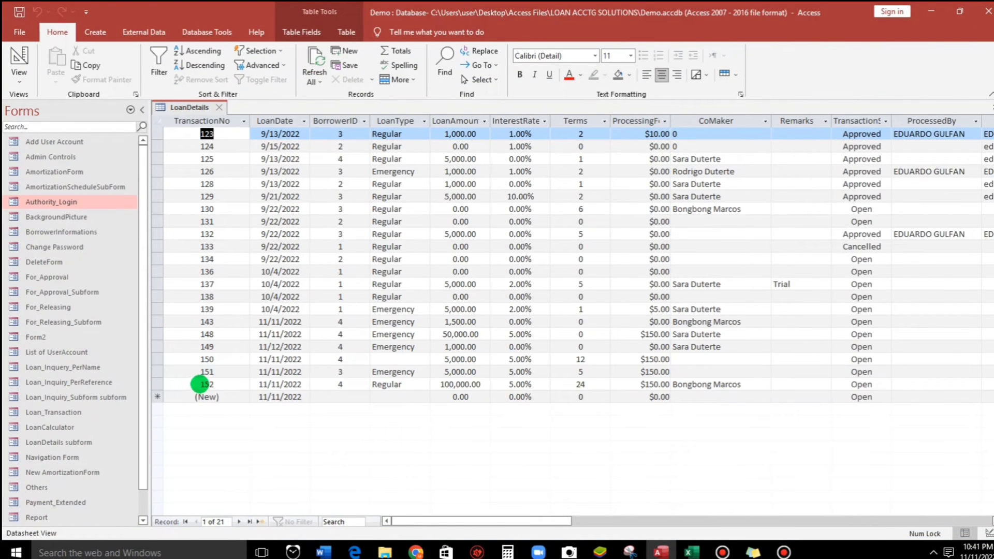
click(341, 385)
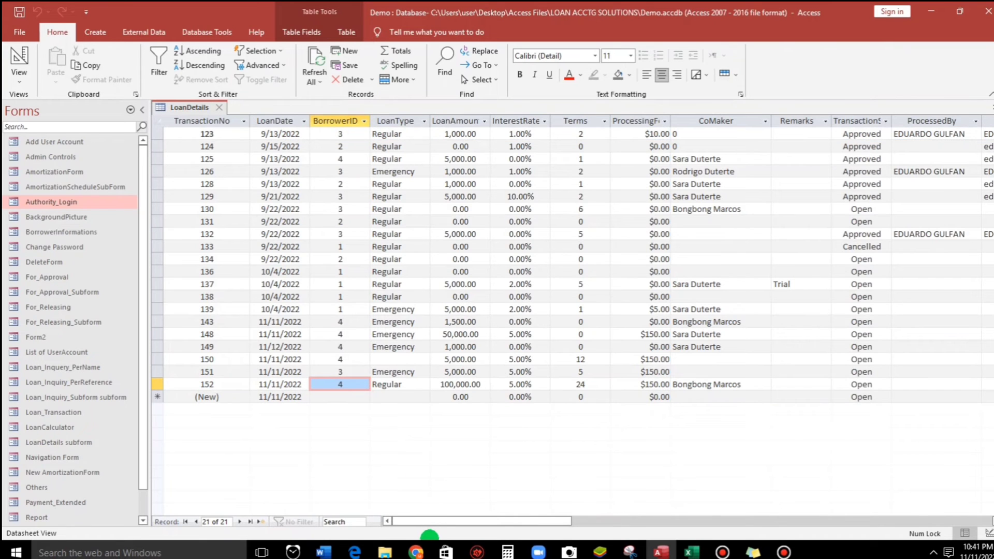
drag(429, 522, 675, 521)
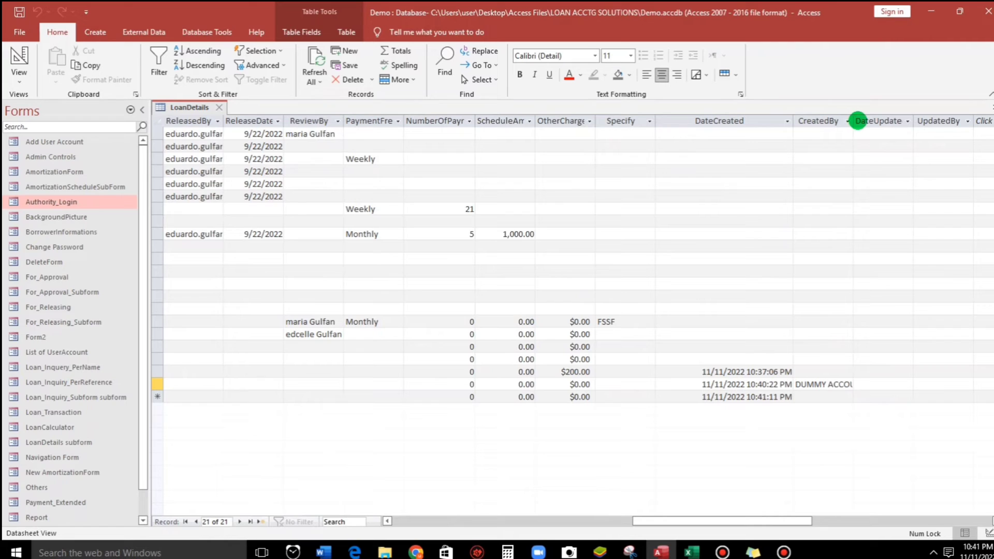
drag(859, 120, 889, 121)
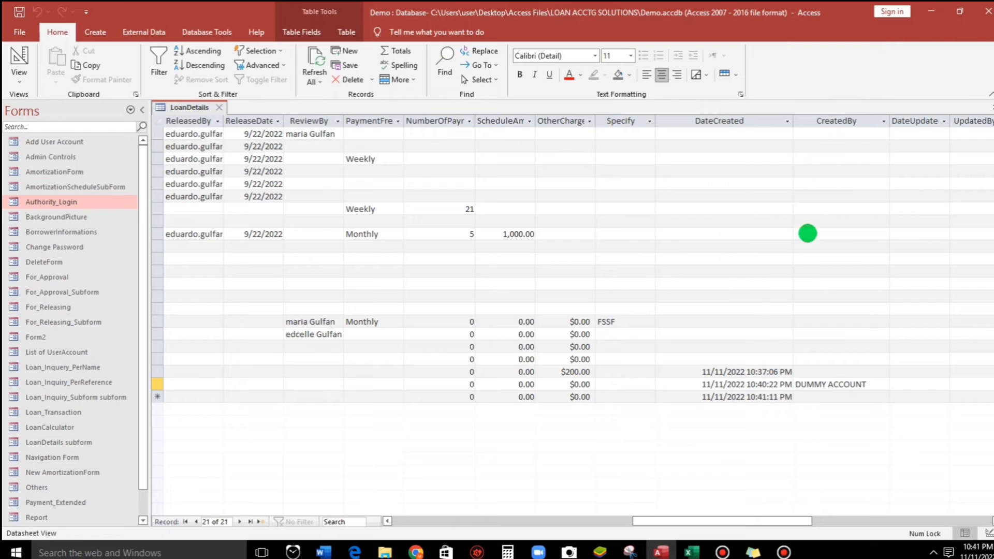
click(817, 384)
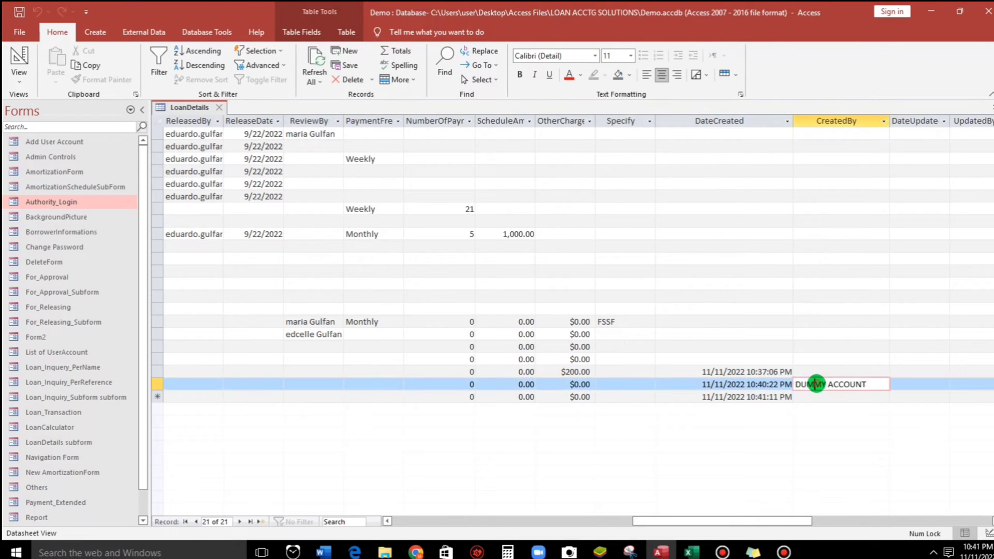